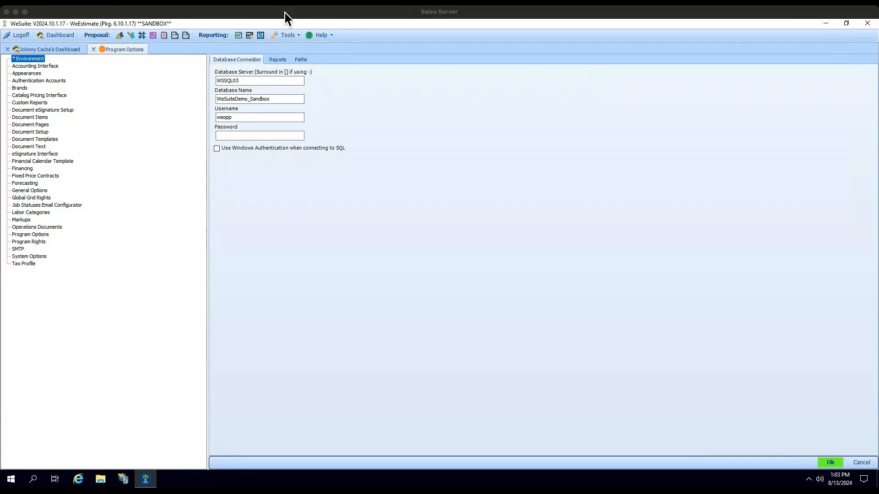
- Open Program Options and examine the Environment database connection's server and database name fields
left_click(299, 37)
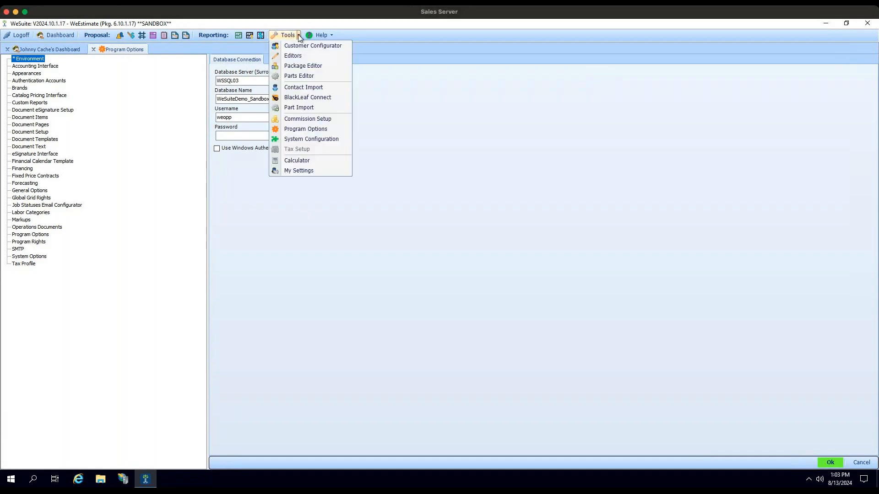
left_click(274, 130)
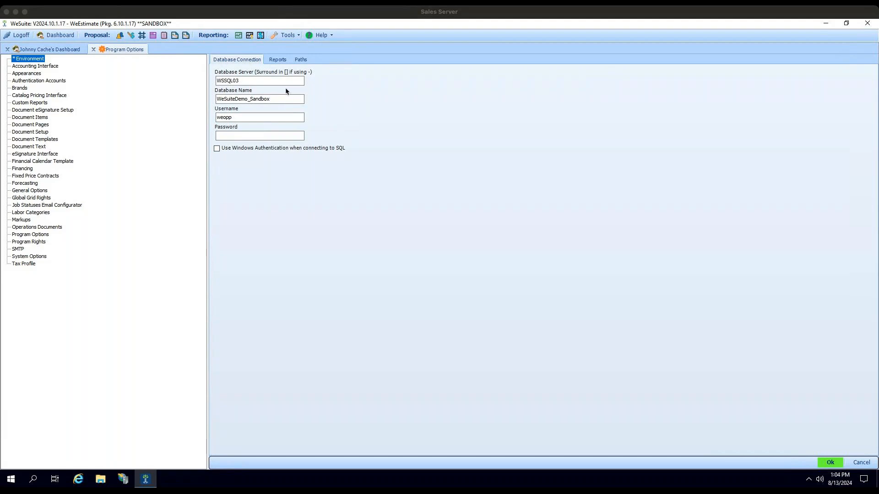
left_click(246, 83)
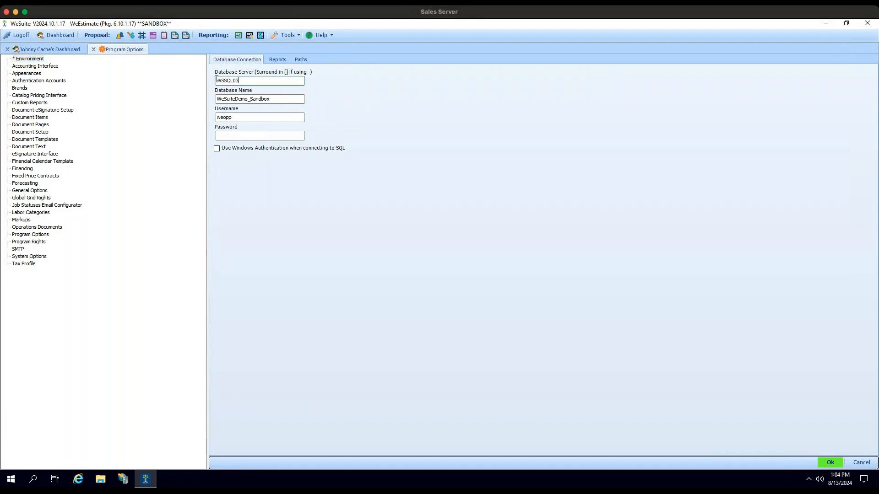
left_click_drag(285, 98, 216, 99)
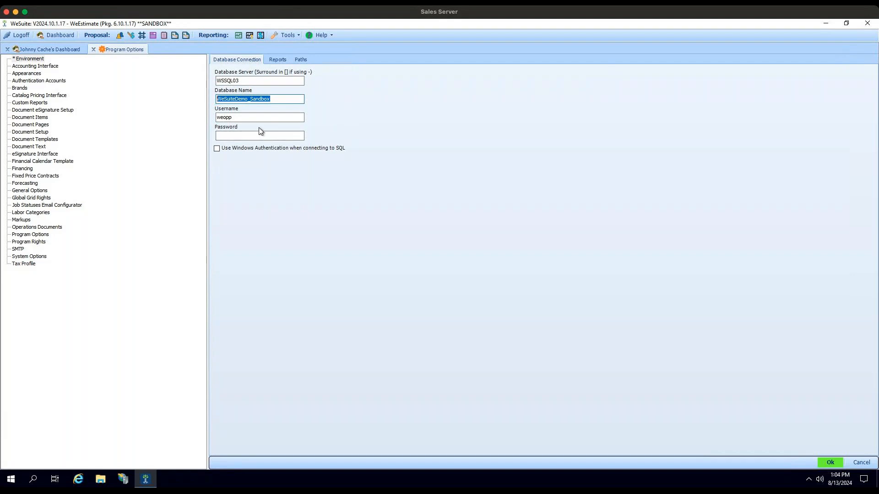
- Look through the Environment's Reports and Paths settings and copy the Reports Location path
left_click(282, 64)
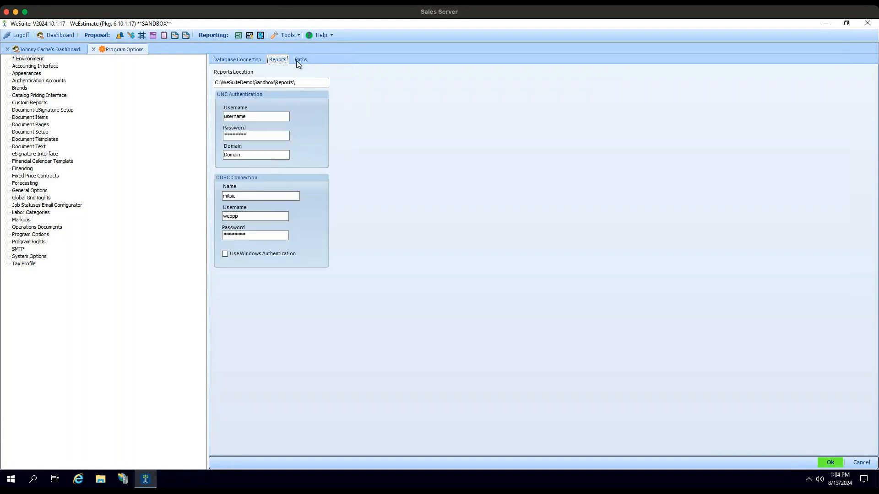
left_click(300, 60)
left_click(280, 61)
left_click_drag(304, 83, 210, 84)
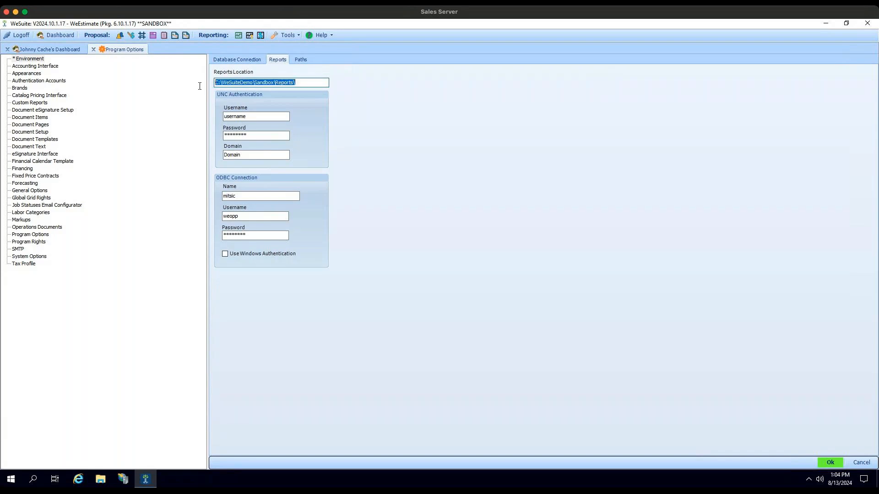
right_click(232, 83)
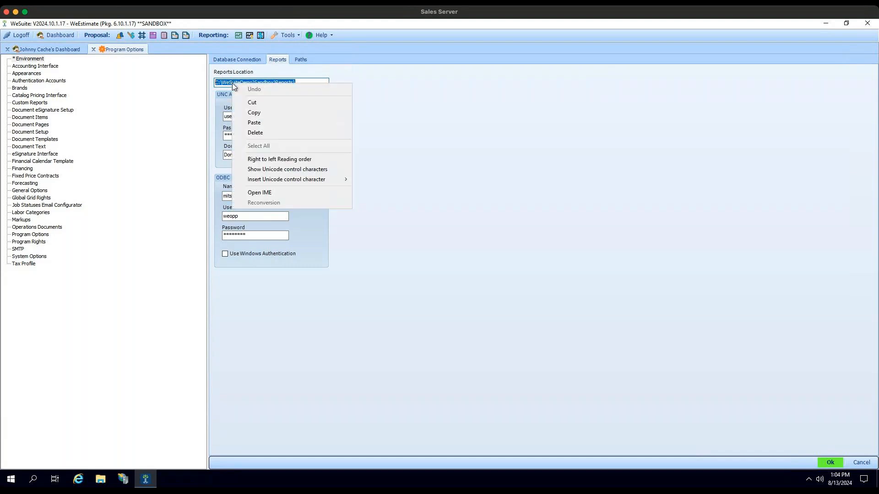
left_click(253, 113)
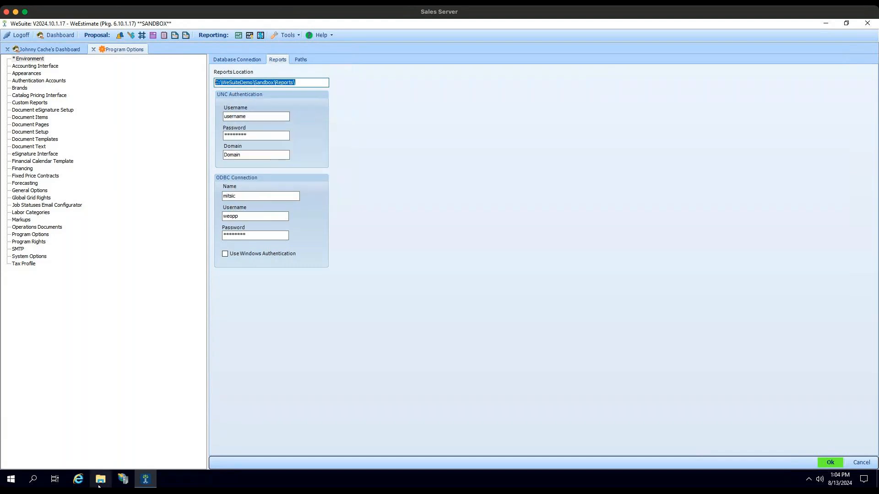
- Switch to File Explorer and go to the copied folder path C:\WeSuiteDemo\Sandbox\Reports\
left_click(100, 479)
left_click(352, 161)
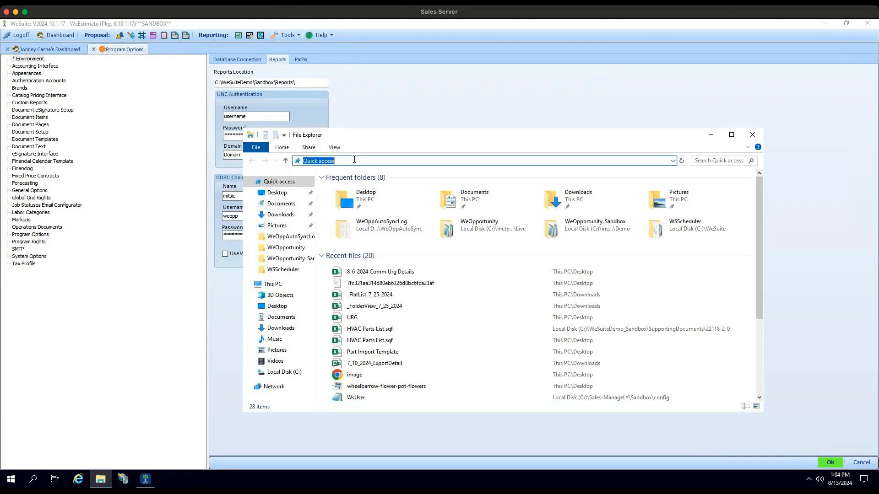
right_click(352, 160)
left_click(376, 199)
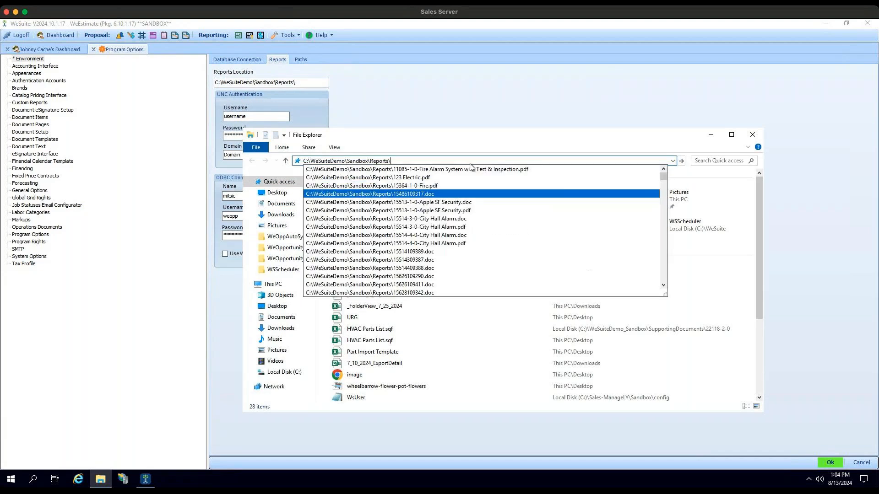
key("Return")
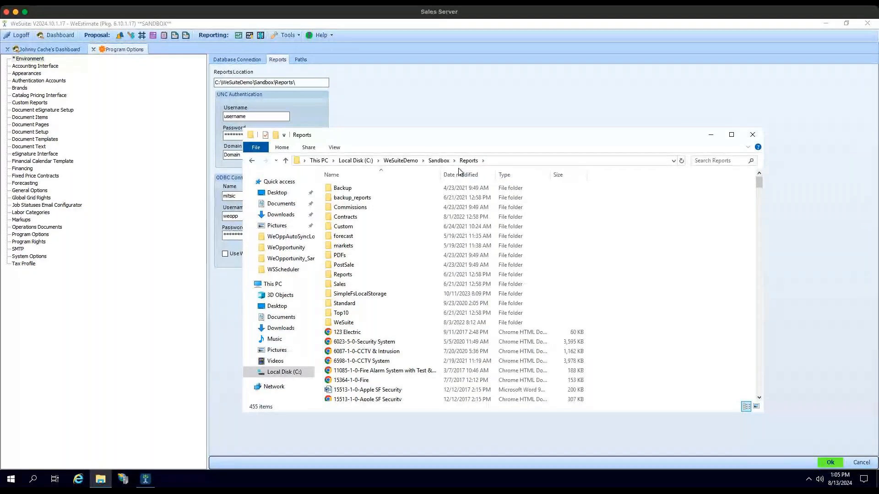
- Browse the Reports folder, view the 15514-3-0-City Hall Alarm PDF, and close it
left_click(408, 264)
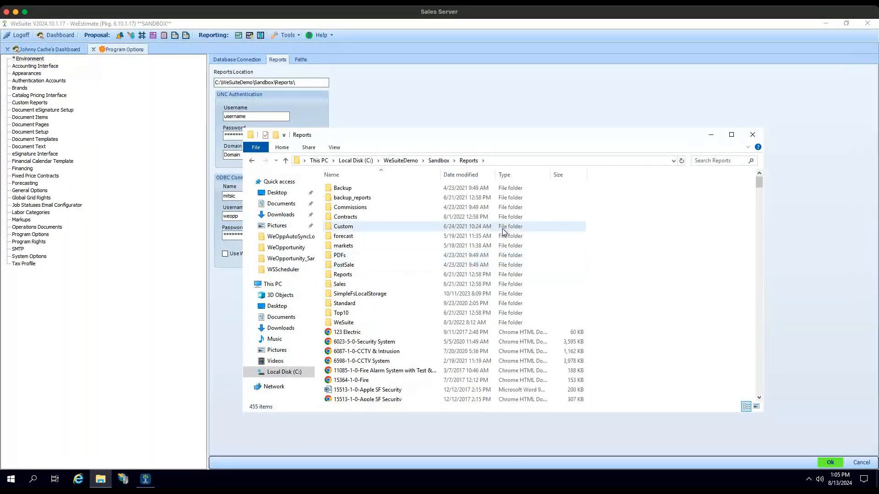
scroll(499, 238, "down", 2)
scroll(498, 238, "down", 3)
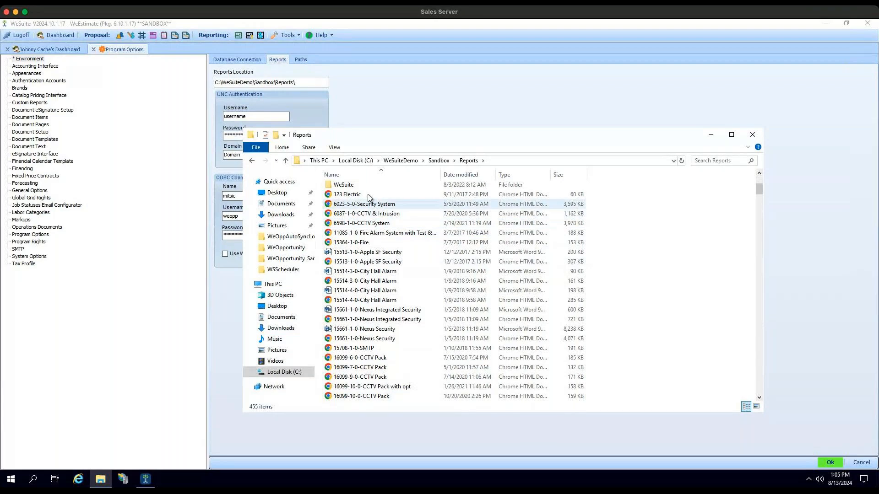
scroll(393, 238, "down", 2)
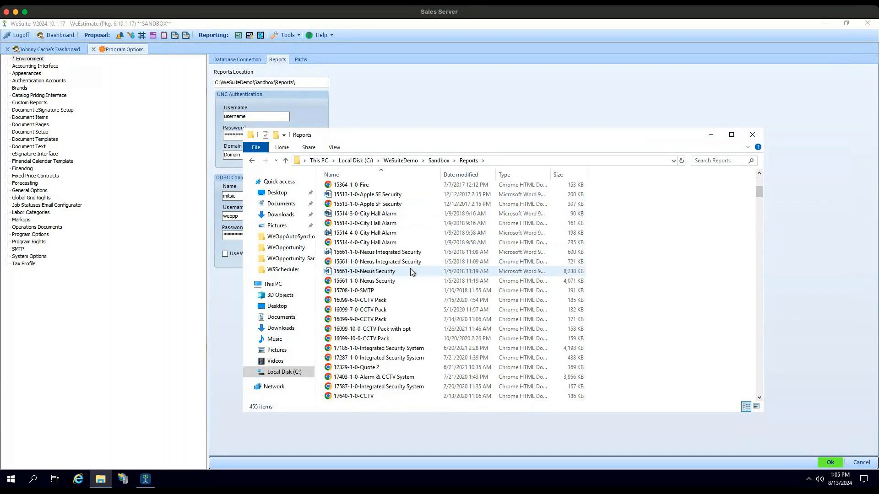
scroll(410, 271, "down", 1)
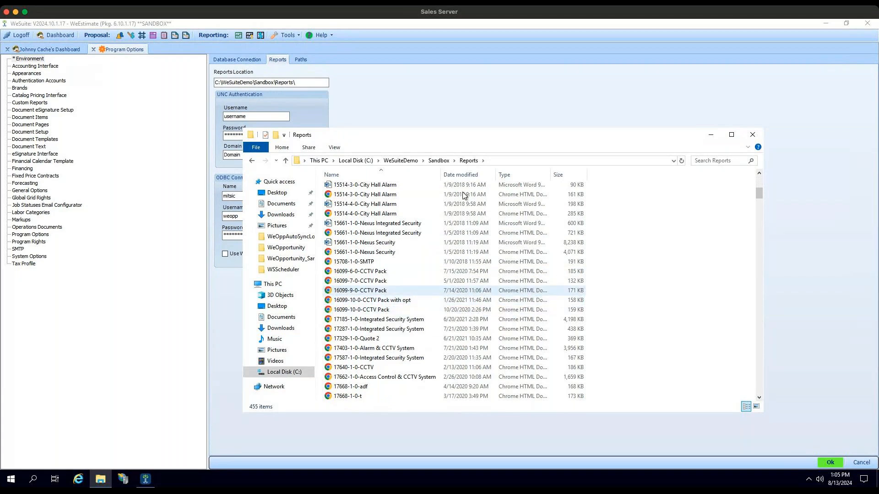
double_click(393, 195)
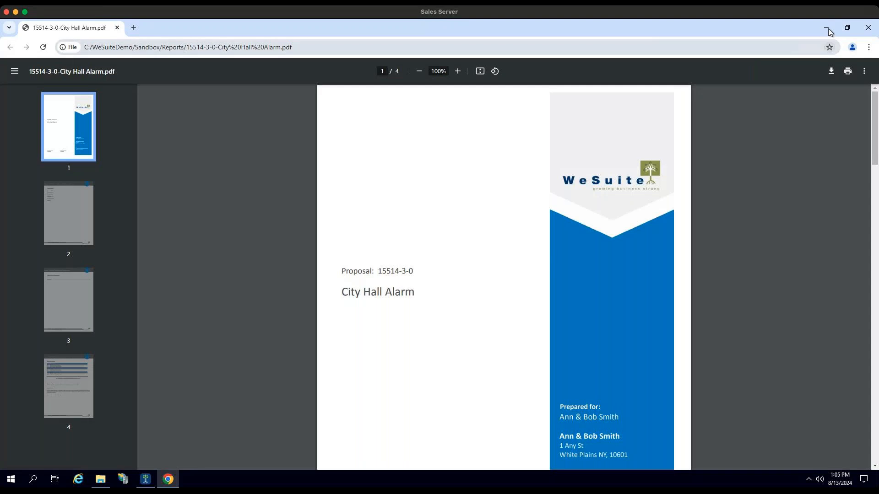
scroll(646, 220, "down", 2)
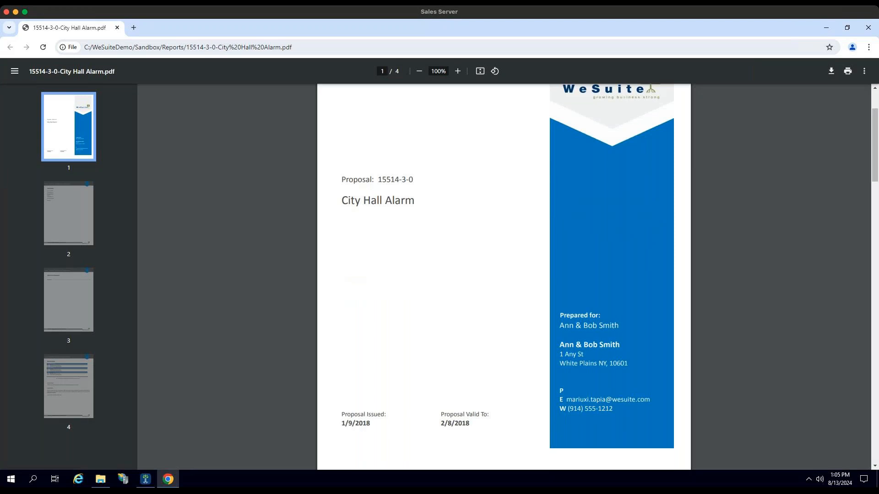
left_click(869, 27)
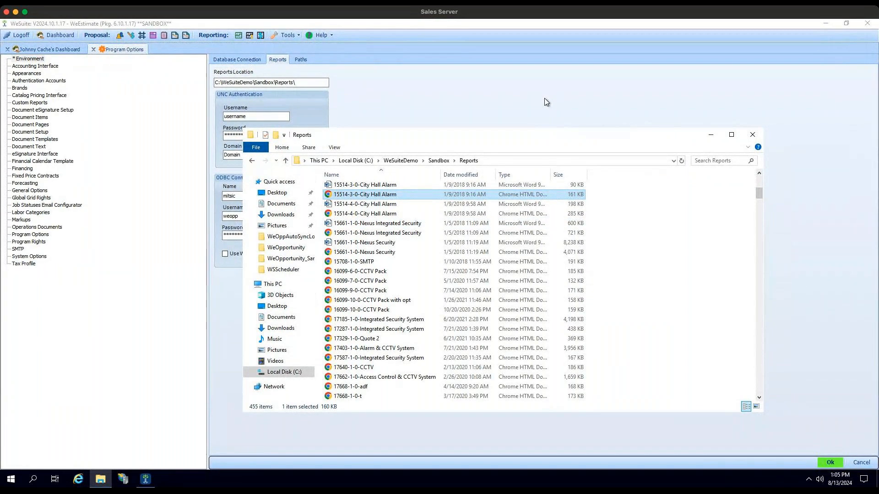
- Return to WeSuite and copy the Supporting Documentation Location path from the Environment's Paths settings
left_click(528, 102)
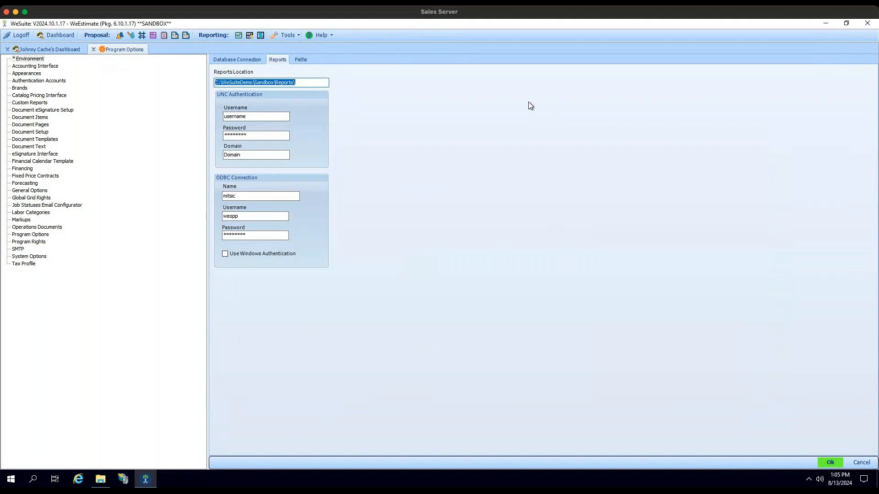
left_click(301, 60)
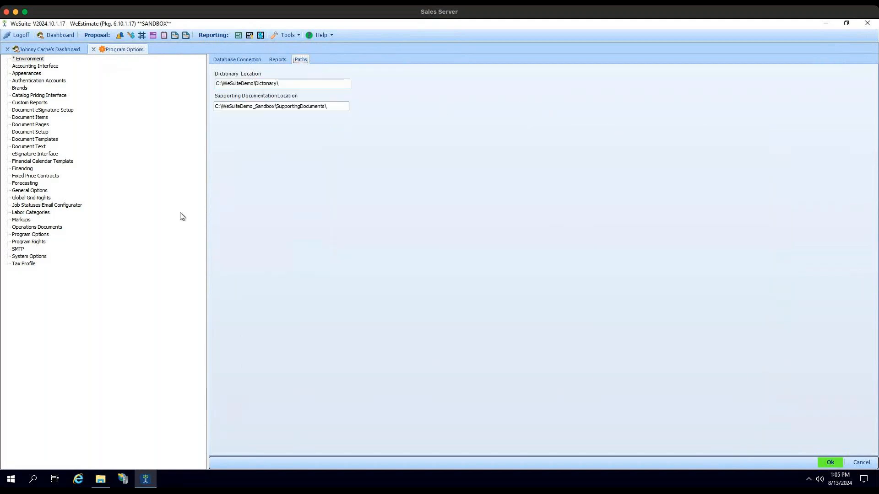
left_click_drag(327, 106, 212, 107)
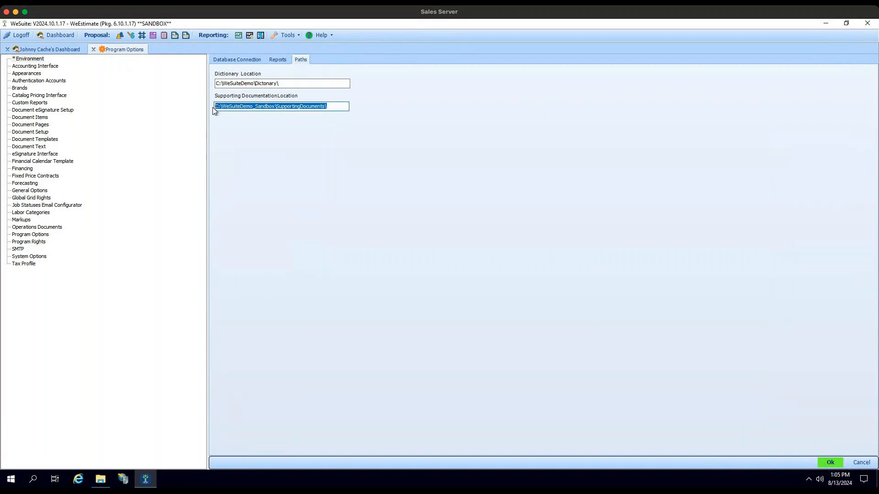
right_click(264, 107)
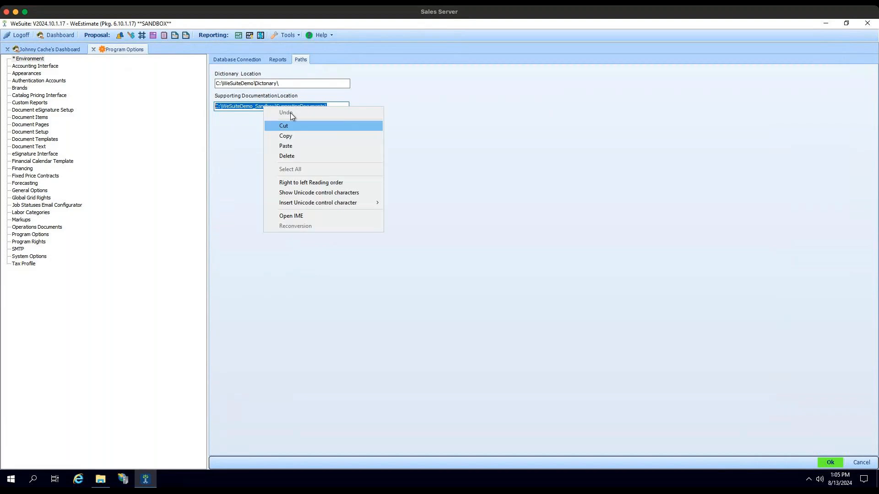
left_click(297, 135)
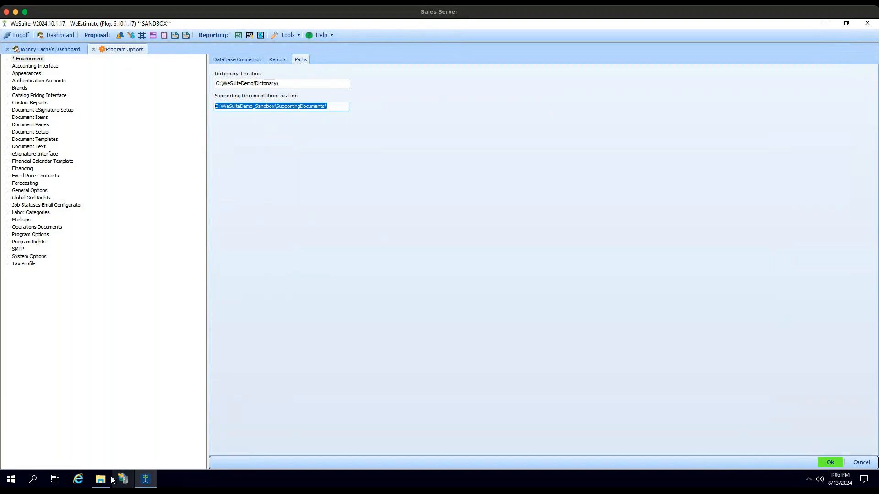
- In File Explorer, go to C:\WeSuiteDemo_Sandbox\SupportingDocuments\ and look at the files in the 19170-1-0 folder
key("alt+Tab")
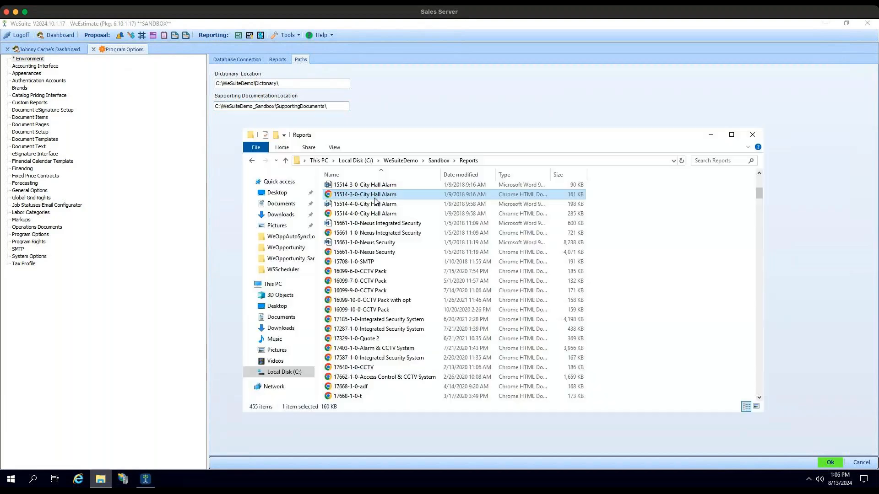
left_click(500, 163)
key("ctrl+v")
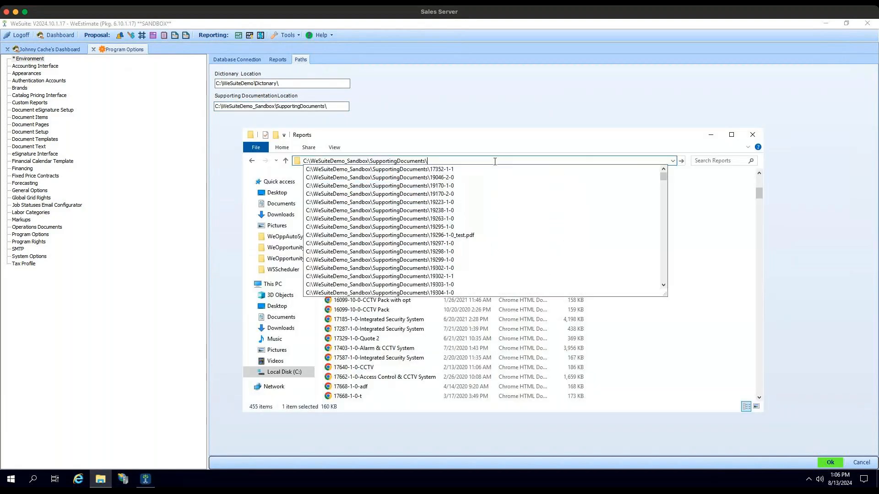
key("Return")
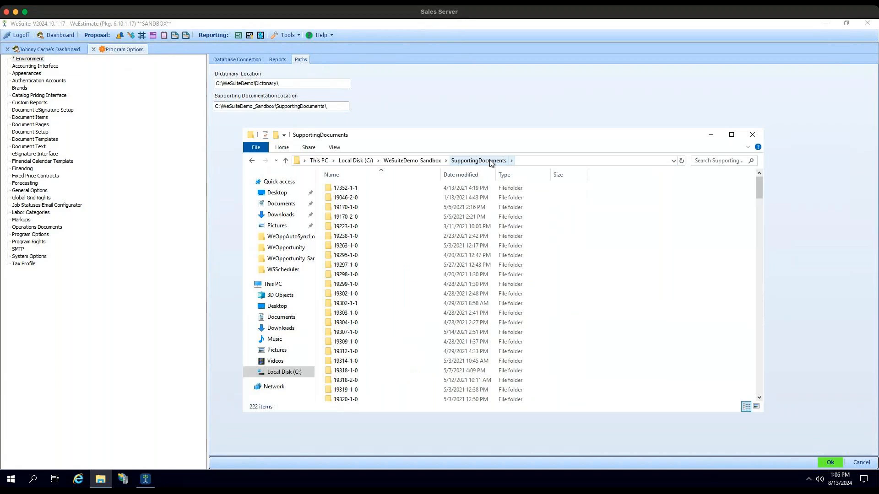
double_click(356, 209)
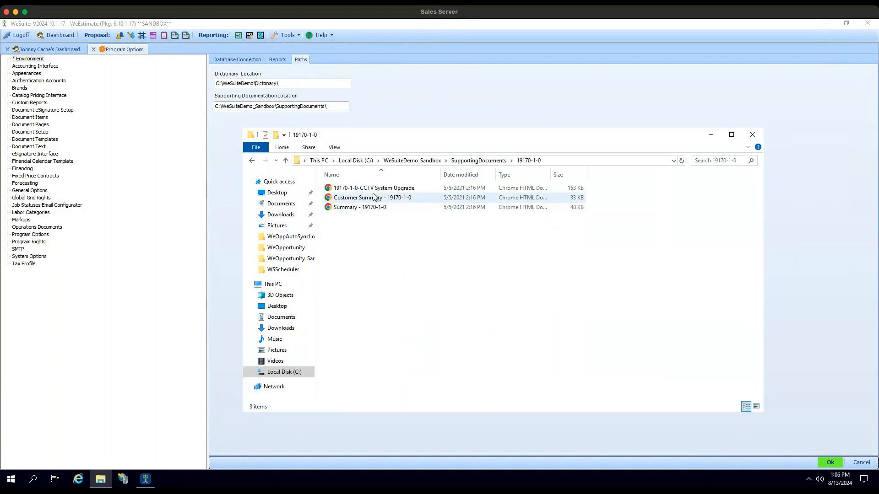
left_click(376, 198)
- Return to WeSuite and examine the Accounting Interface's connection and option settings
left_click(655, 120)
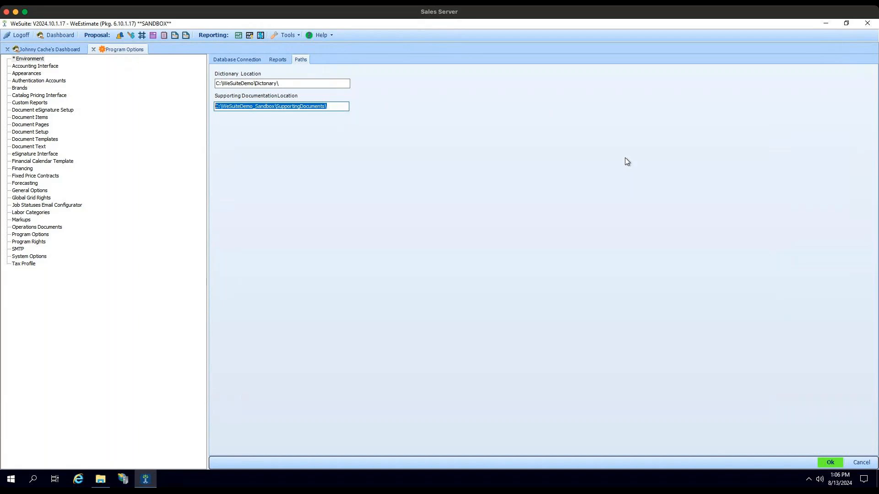
left_click(44, 68)
left_click(280, 119)
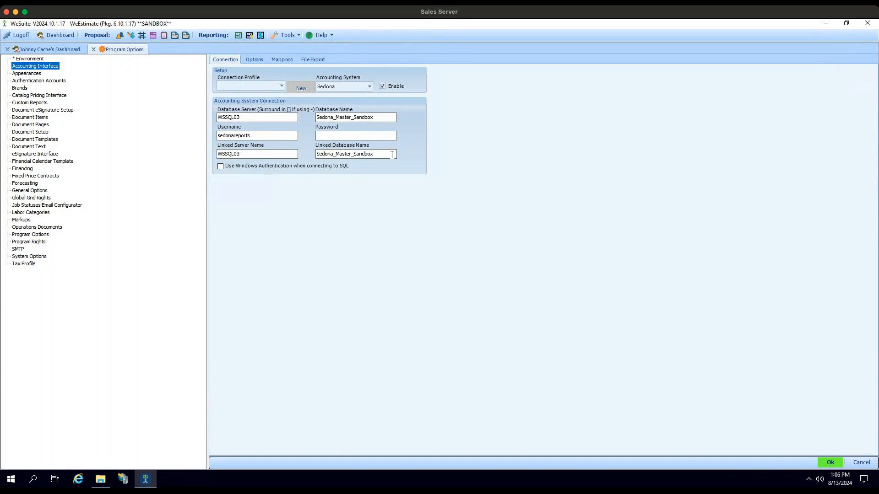
left_click(255, 60)
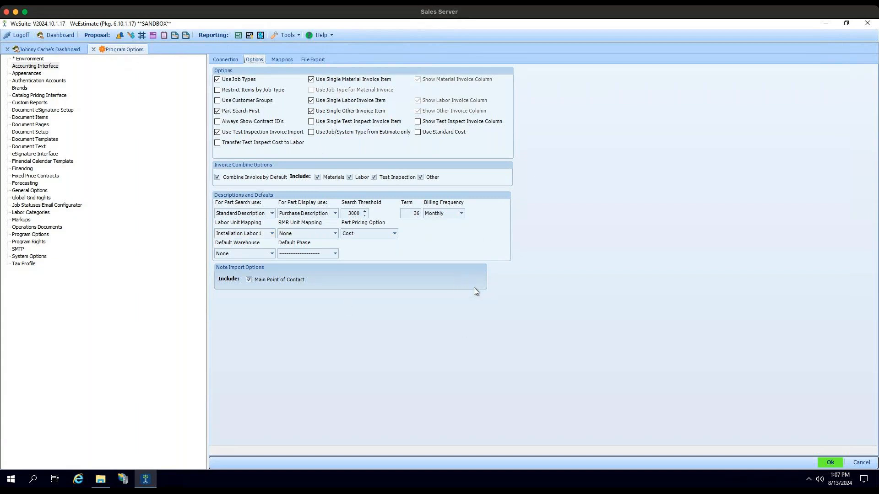
- Examine the Accounting Interface's labor, job type and item mappings, including the available map types
left_click(284, 59)
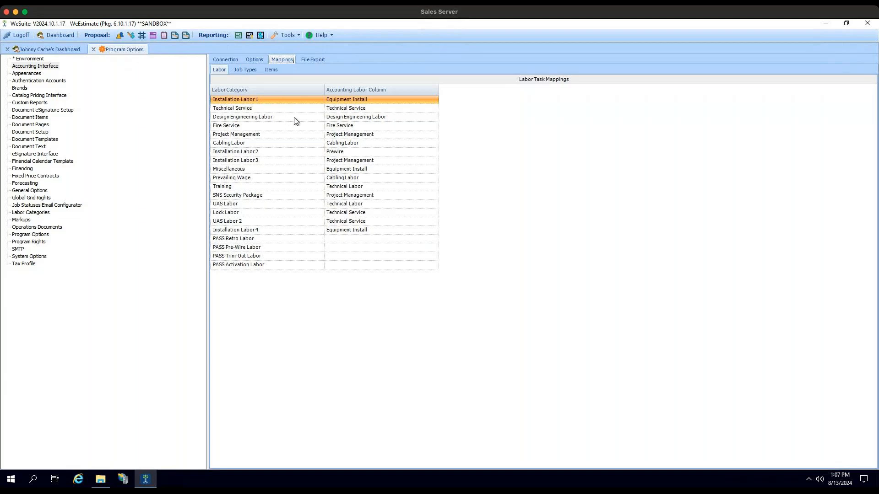
left_click(250, 69)
left_click(271, 69)
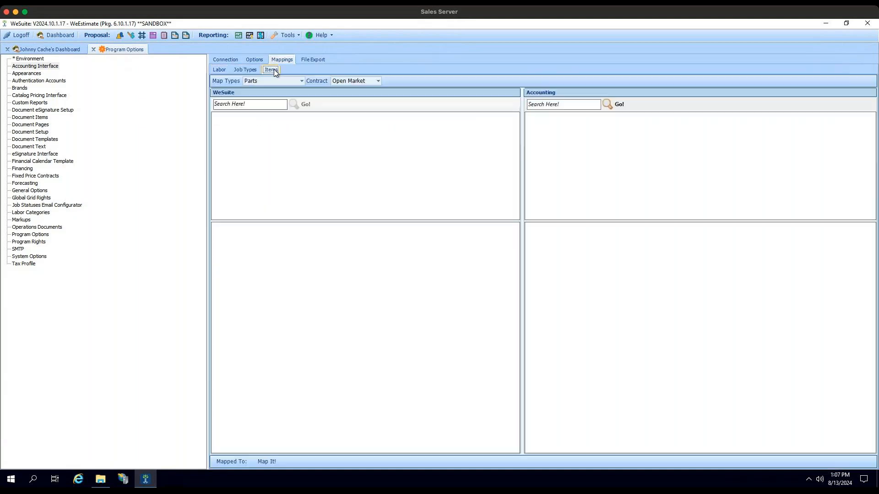
left_click(300, 81)
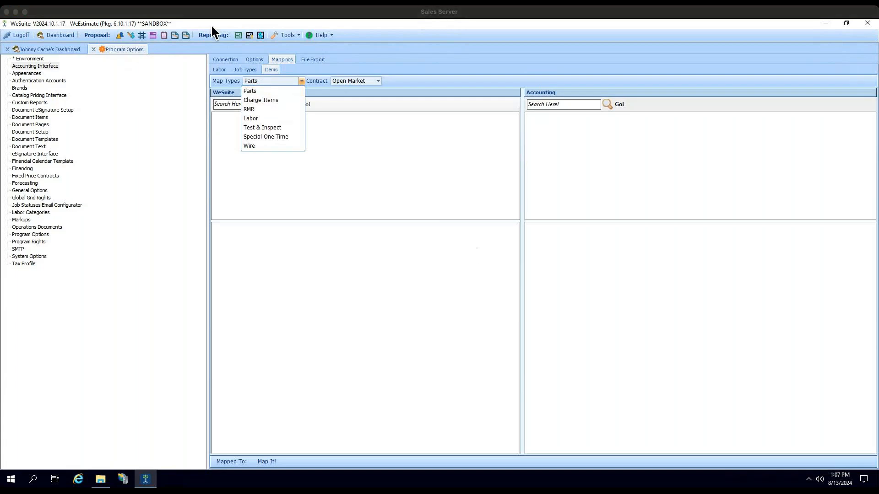
- Dismiss the map type choices and show the item lists of the Appearances settings
left_click(35, 82)
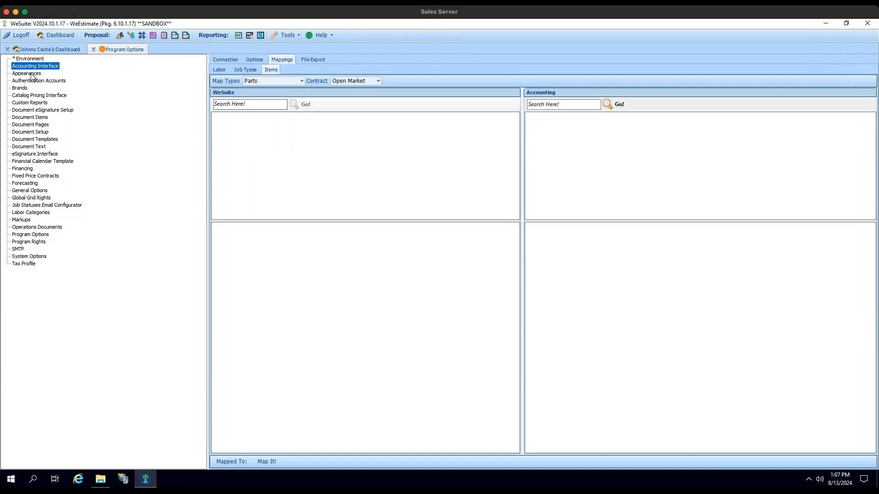
left_click(35, 74)
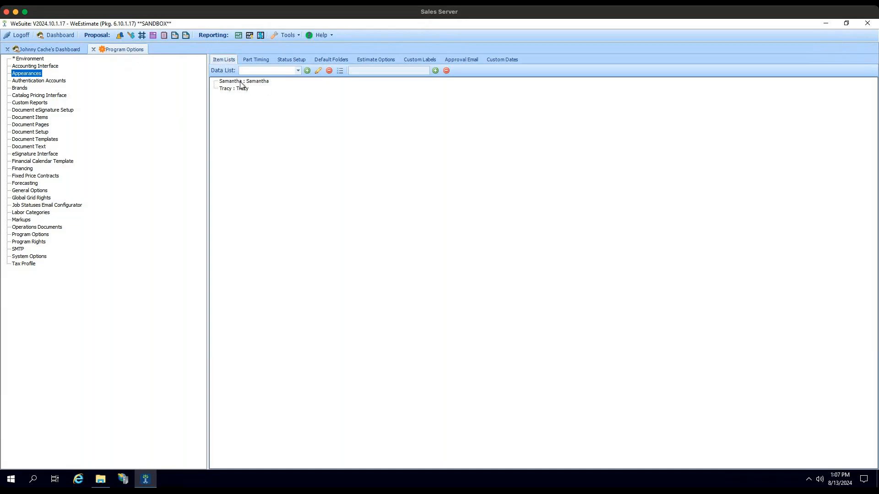
- Look through the available data lists in Item Lists and show the items of the Account Manager list
left_click(296, 71)
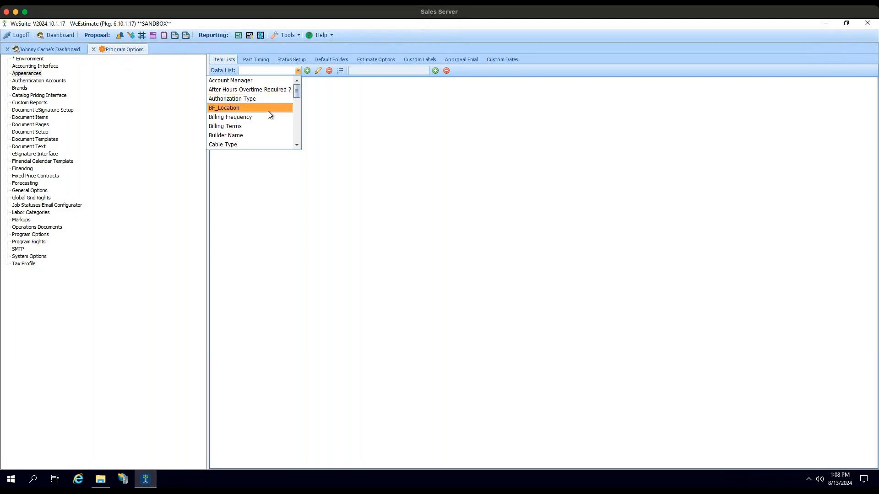
scroll(280, 114, "down", 3)
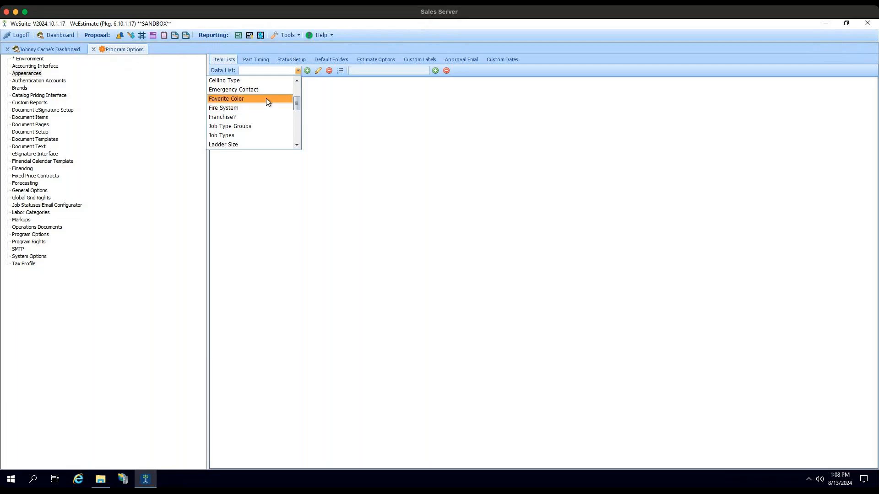
scroll(267, 98, "down", 2)
scroll(270, 101, "down", 1)
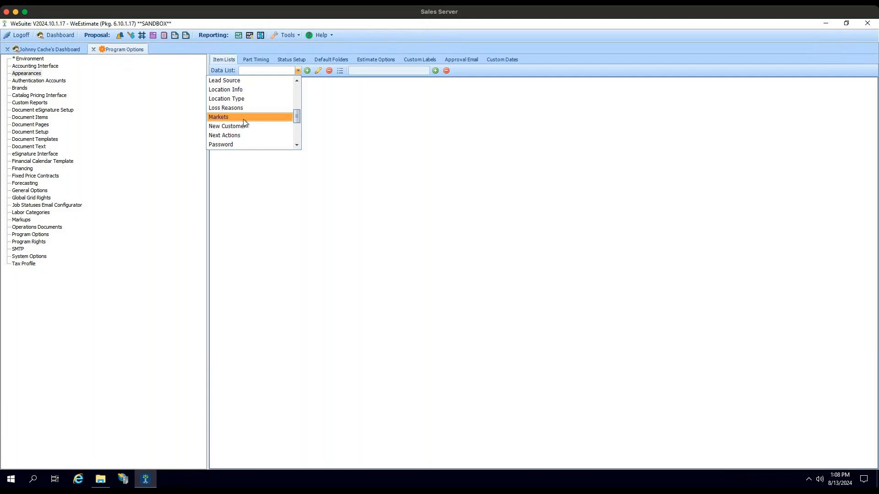
scroll(247, 123, "down", 3)
scroll(251, 116, "up", 6)
scroll(251, 115, "up", 5)
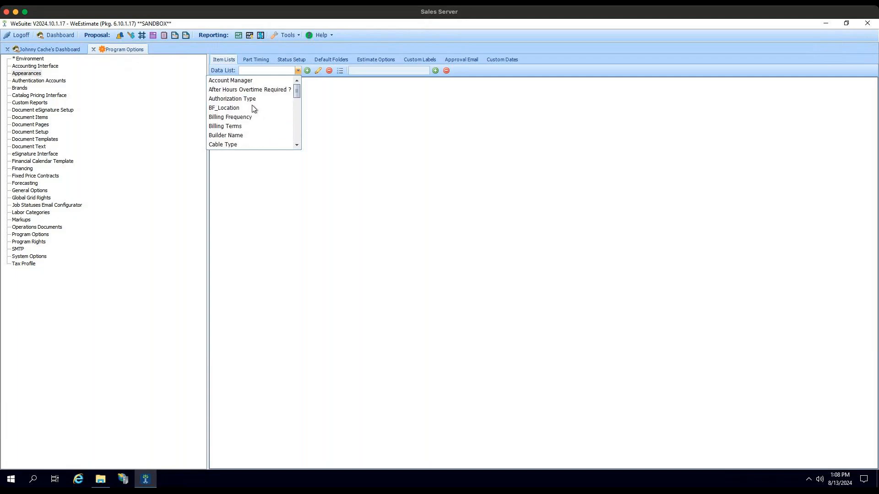
left_click(243, 80)
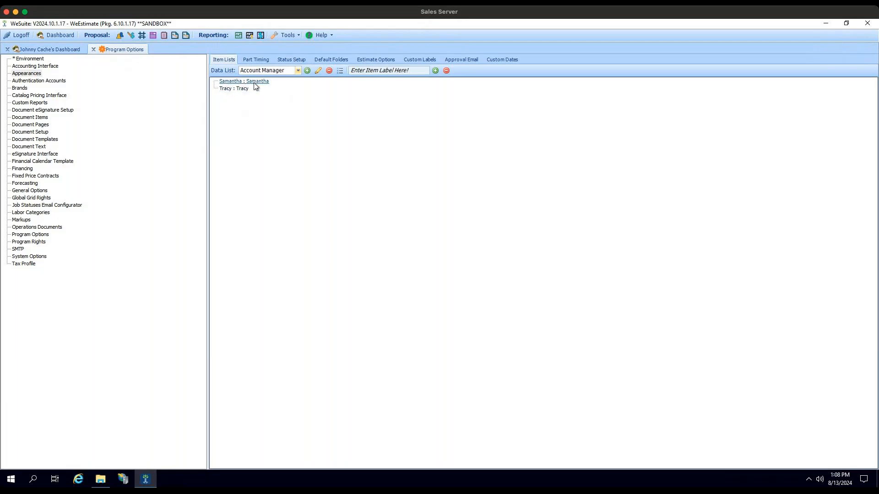
- Examine the Data List Category Editor, trying the rename and disable options on the New Customer list, and close the editor
left_click(340, 72)
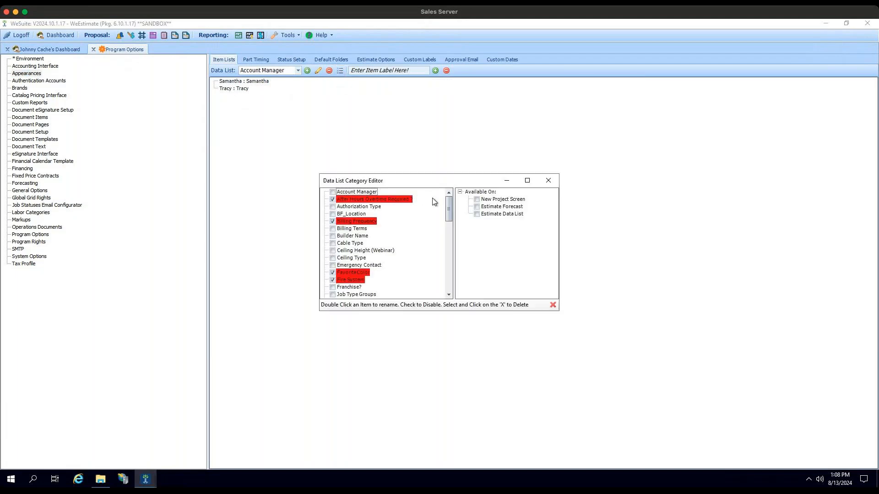
left_click_drag(450, 204, 448, 226)
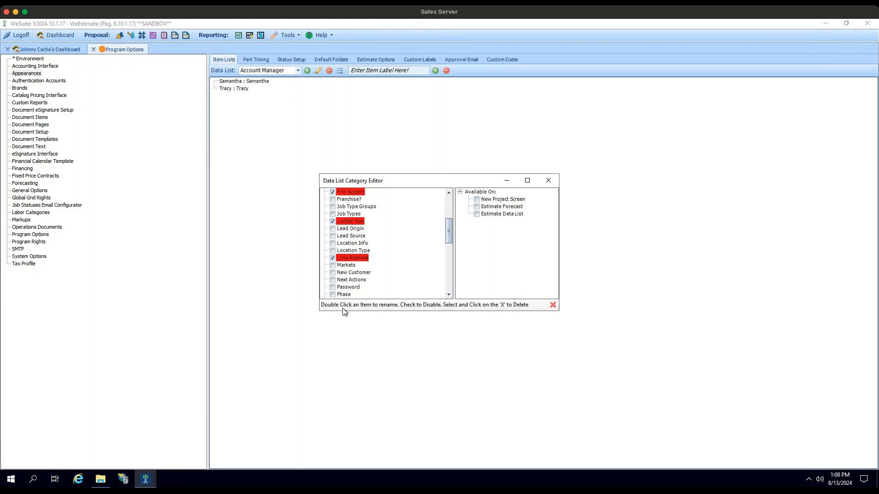
double_click(357, 272)
key("Return")
left_click(333, 273)
left_click(332, 273)
left_click(549, 180)
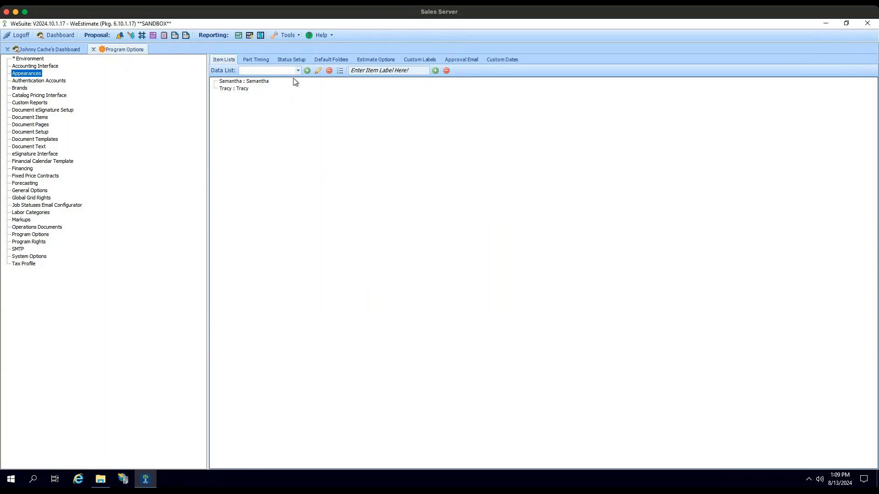
- Add a new data list named Customer Satisfaction and mark it as required
left_click(307, 71)
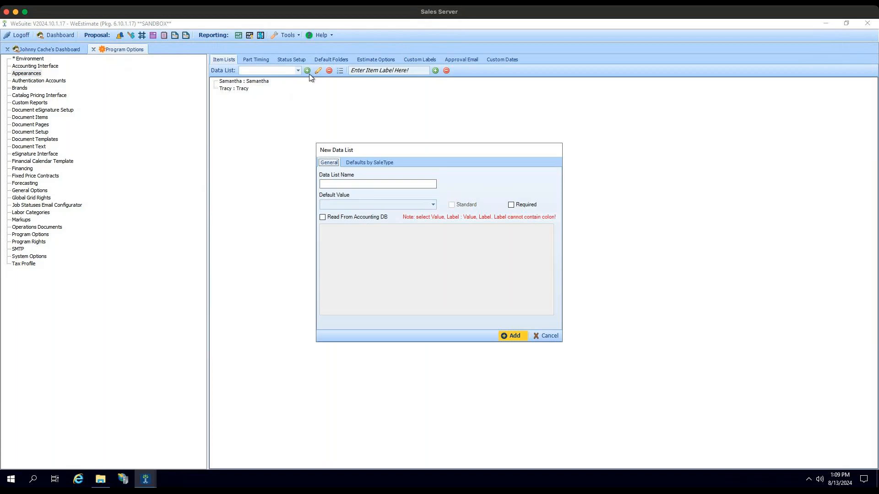
left_click(351, 182)
left_click(351, 183)
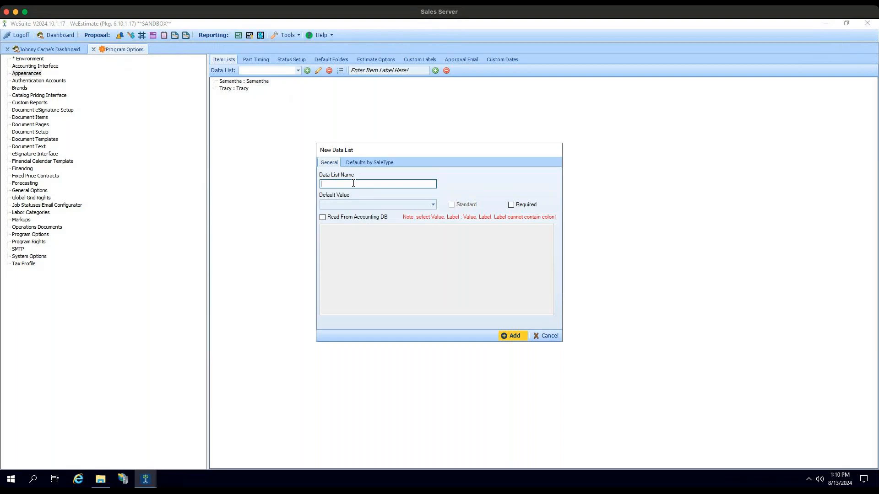
type("Customer Satisfaction")
key("Tab")
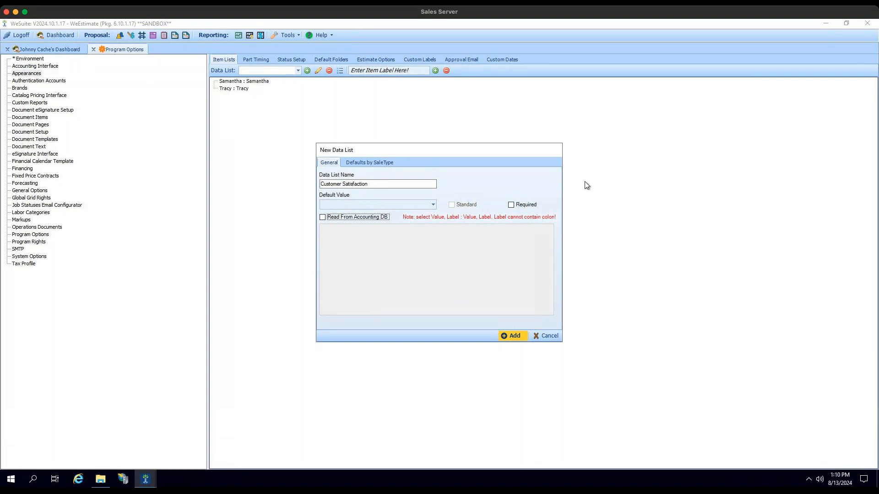
left_click(514, 205)
left_click(508, 337)
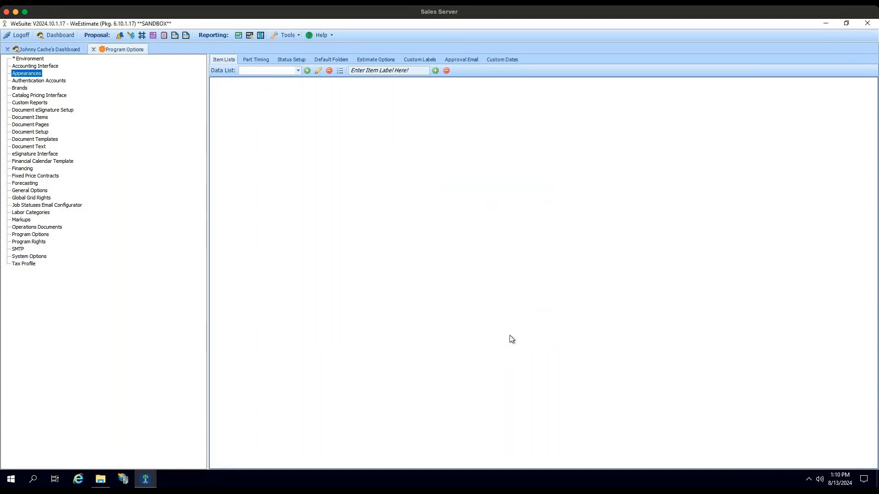
- In the Customer Satisfaction data list, add the item Happy with its value filled in the same as its label
left_click(297, 71)
scroll(268, 103, "down", 2)
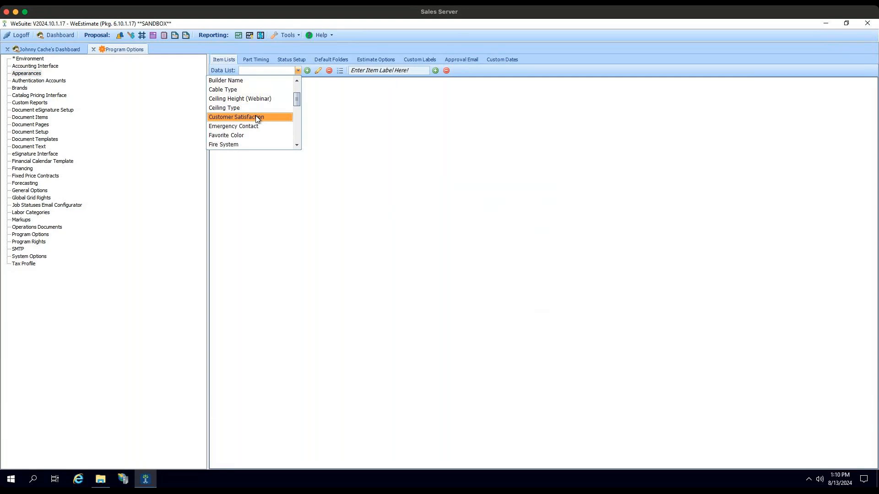
left_click(255, 116)
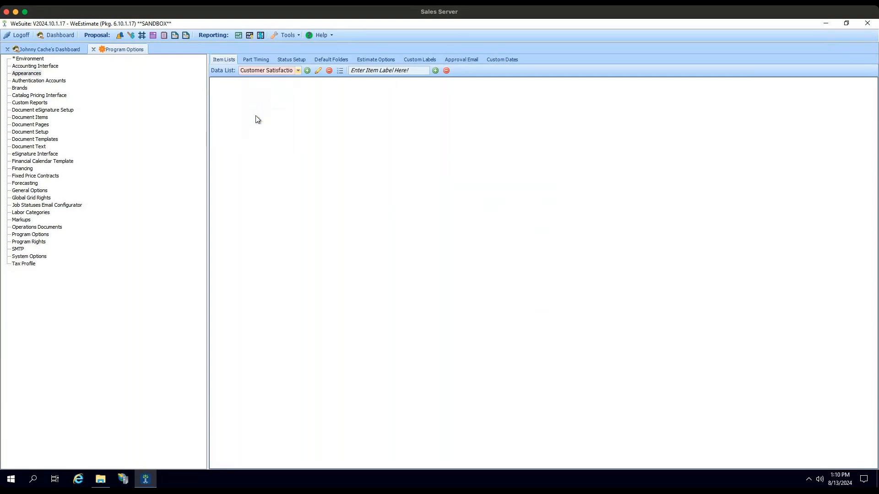
left_click(387, 70)
type("Happy")
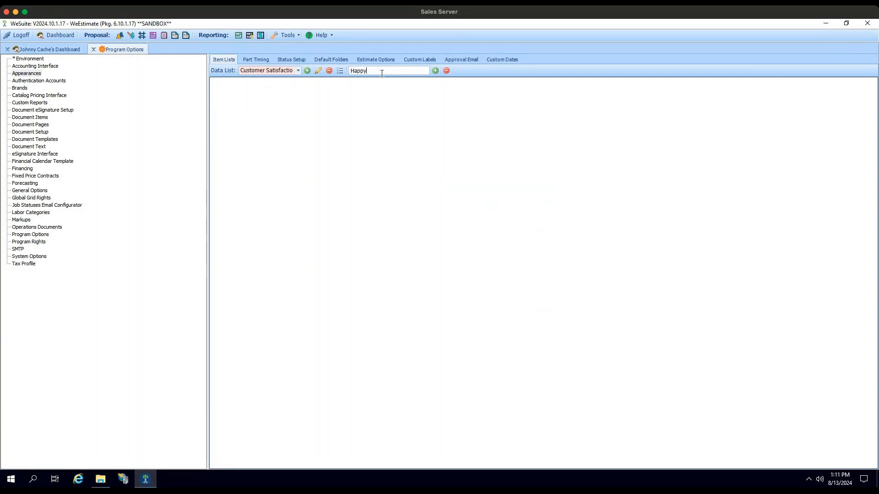
left_click(435, 70)
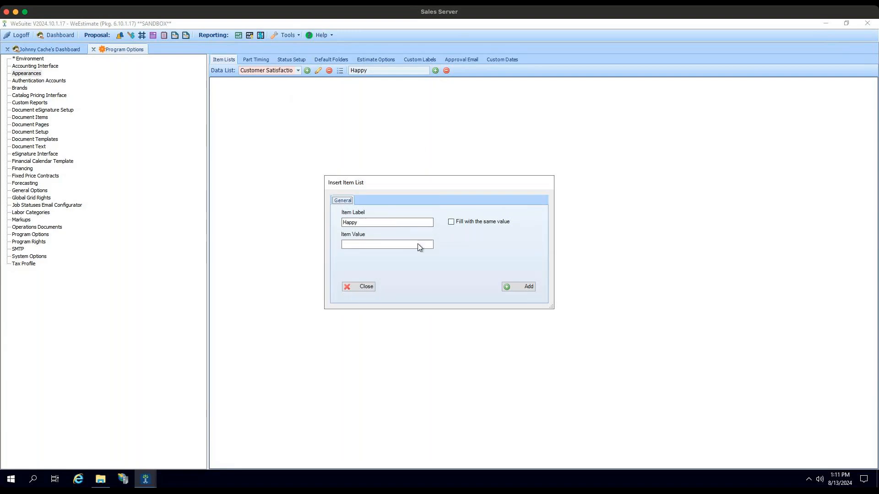
left_click(392, 246)
left_click(382, 247)
left_click(451, 222)
left_click(525, 289)
- Add the item Neutral to the Customer Satisfaction list, using the same text as its value
double_click(372, 71)
key("BackSpace")
type("Neutr")
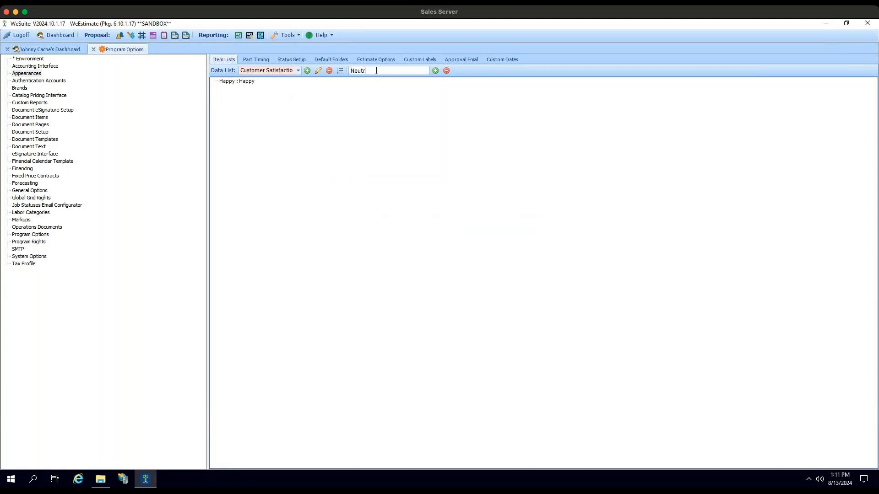
type("al")
left_click(434, 70)
left_click(451, 222)
left_click(511, 289)
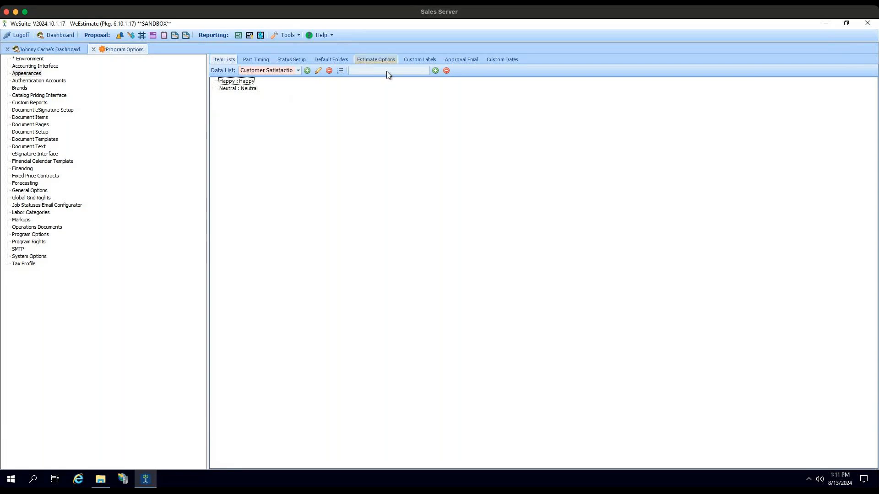
- Add a Sad item to the Customer Satisfaction list with a value matching its label
type("Nega")
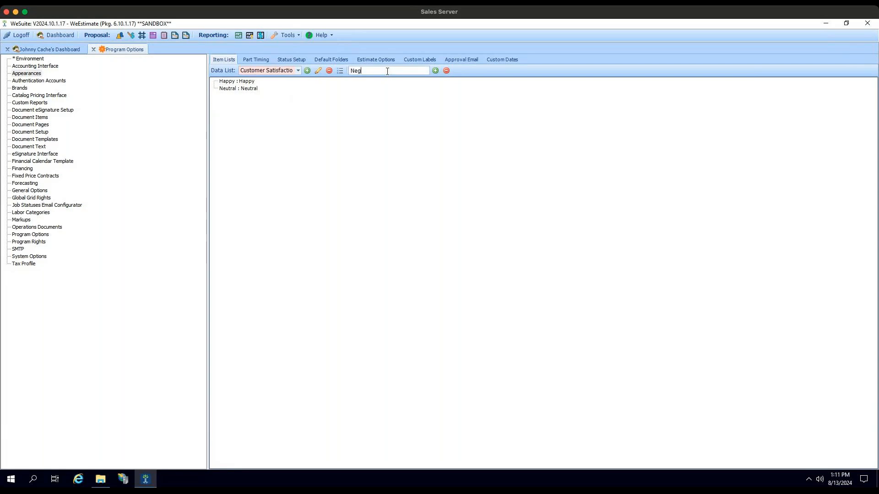
key("BackSpace")
key("BackSpace")
key("BackSpace")
key("BackSpace")
type("Sad")
left_click(433, 71)
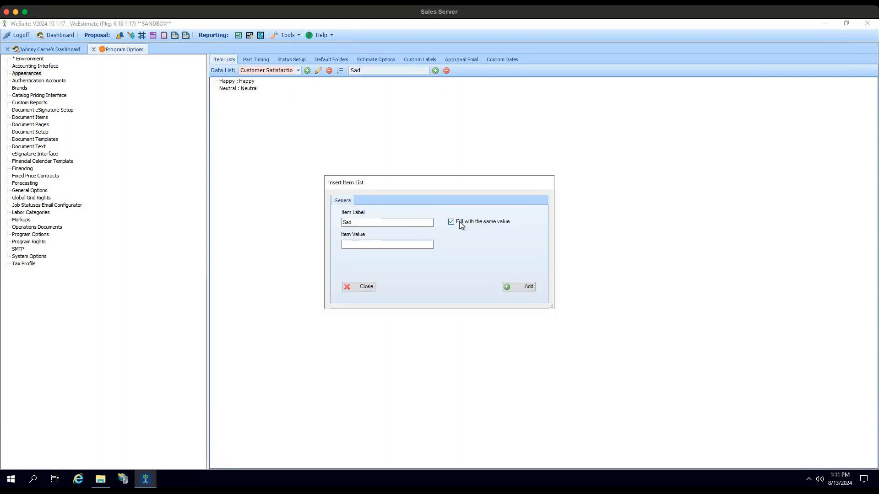
left_click(520, 287)
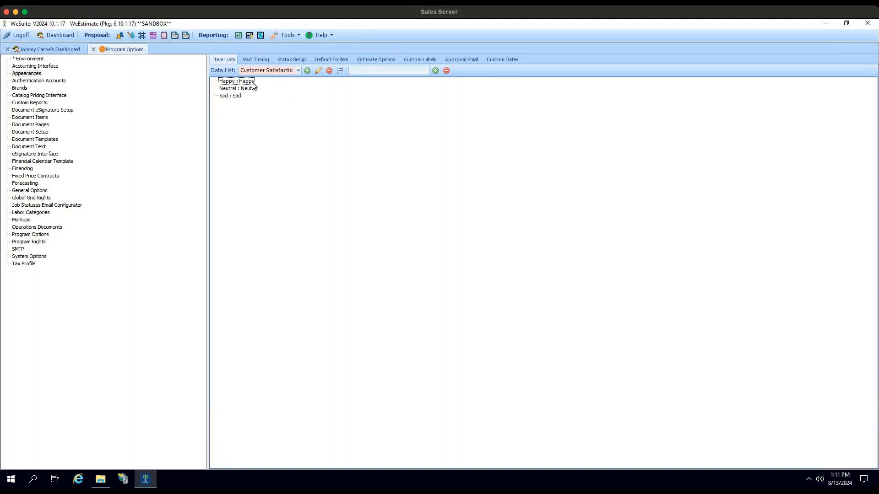
- Make the Customer Satisfaction category available on the New Project Screen and close the category editor
left_click(341, 70)
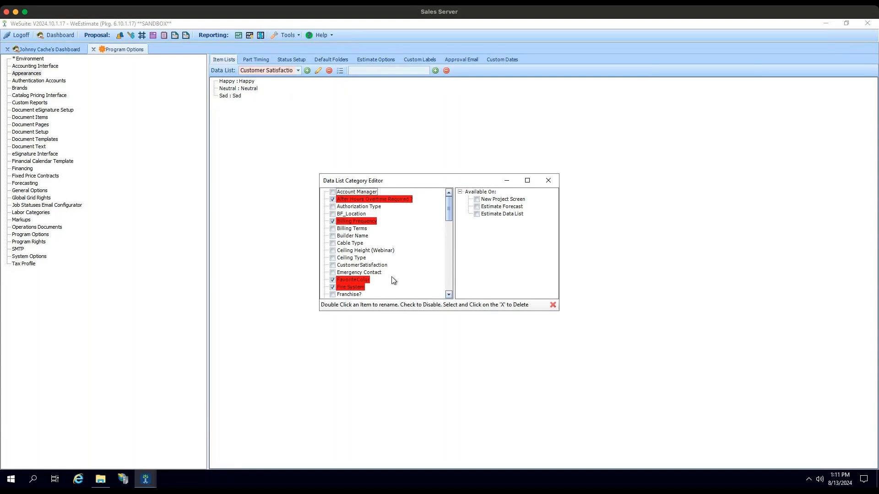
left_click(379, 267)
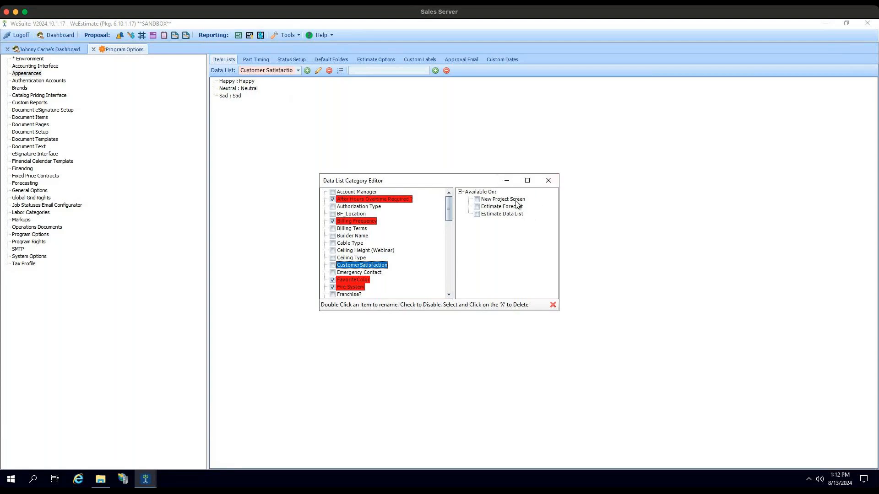
left_click(478, 200)
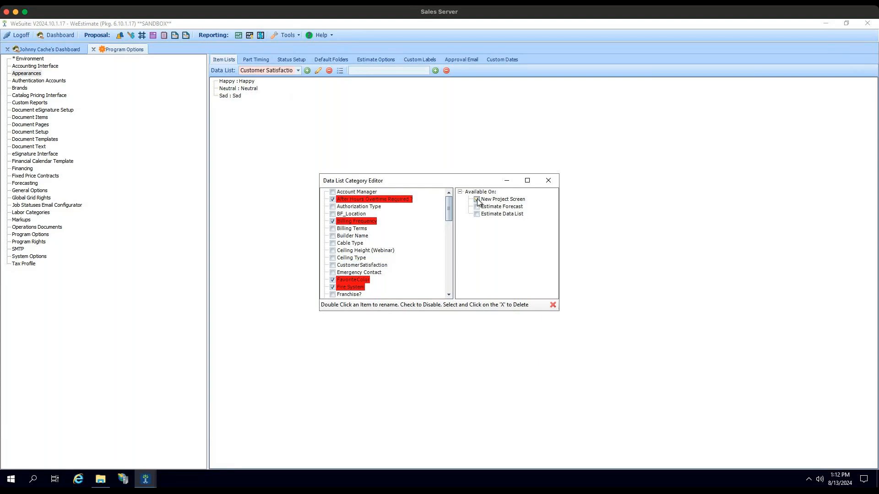
left_click(548, 182)
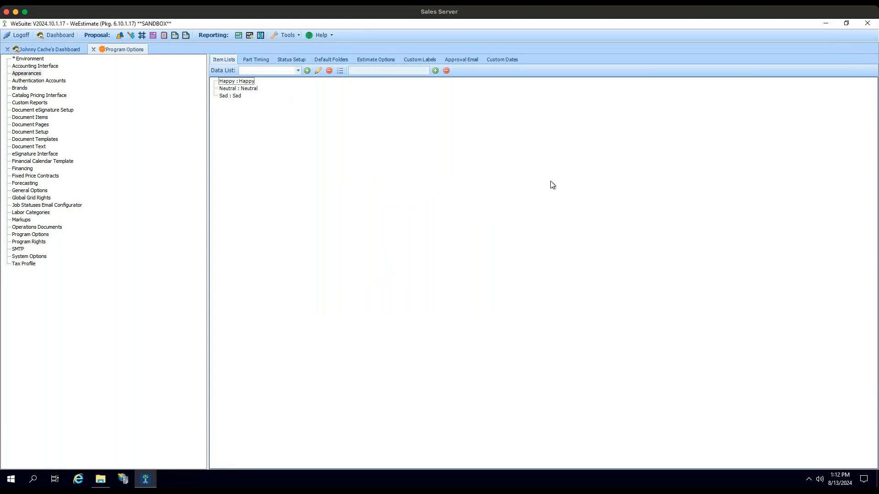
- Close Program Options, log off, and log back in with the account username and password
left_click(93, 49)
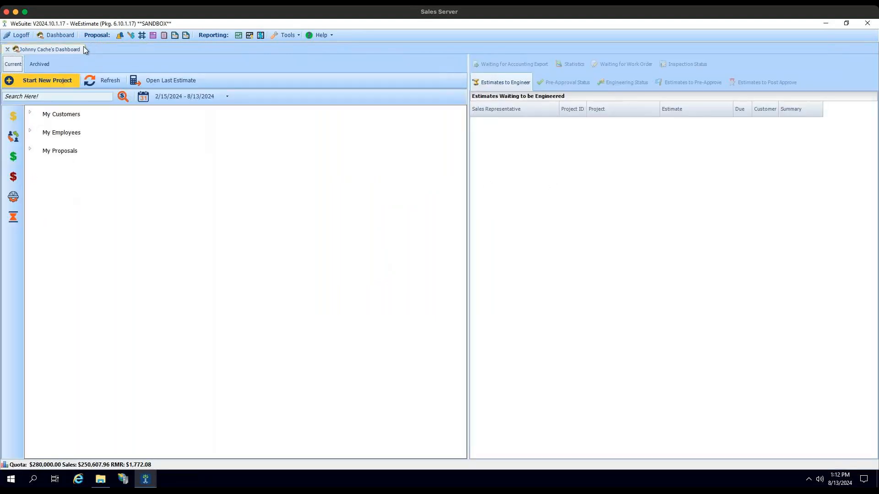
left_click(16, 35)
type("cache")
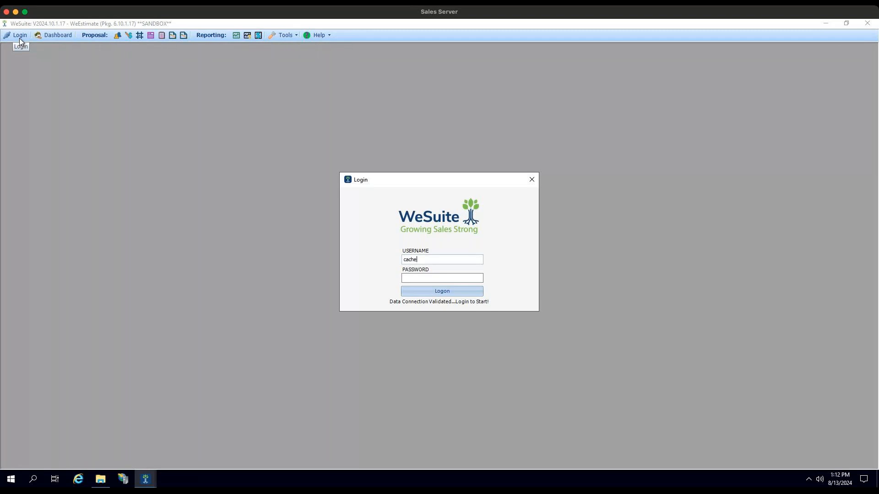
key("Tab")
type("*****")
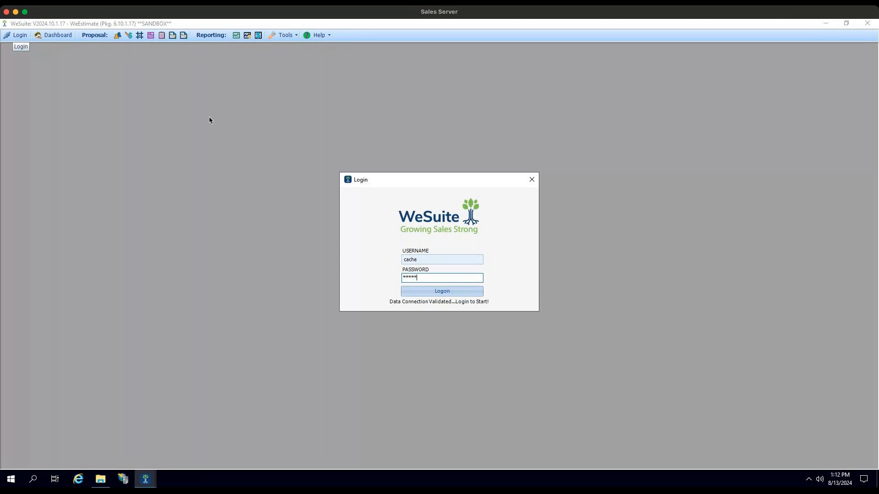
key("Return")
- Start a new project named Glenn's Gardens and set its market to Residential
left_click(33, 77)
type("Gle")
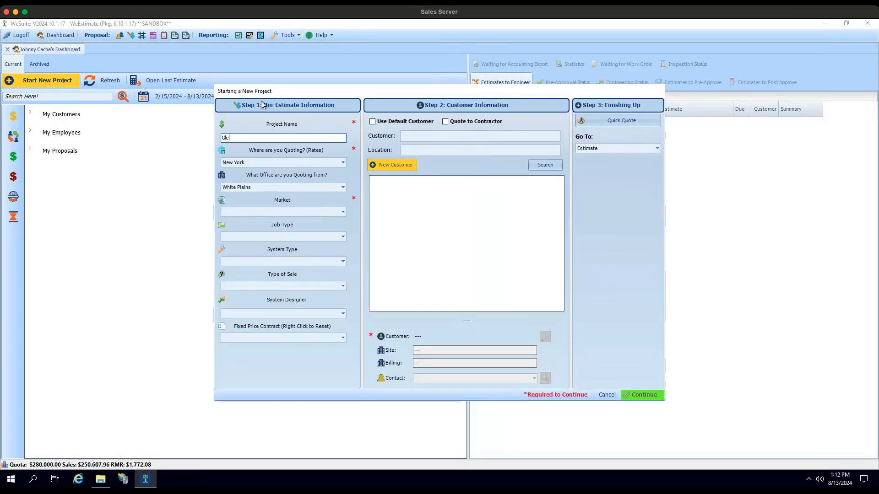
type("nn's Gardens")
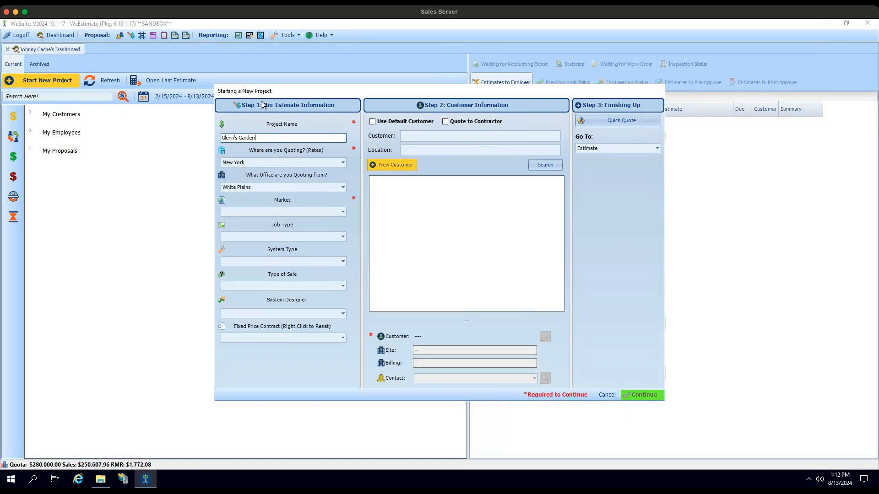
key("Tab")
key("Tab")
key("Tab")
key("Down")
key("Tab")
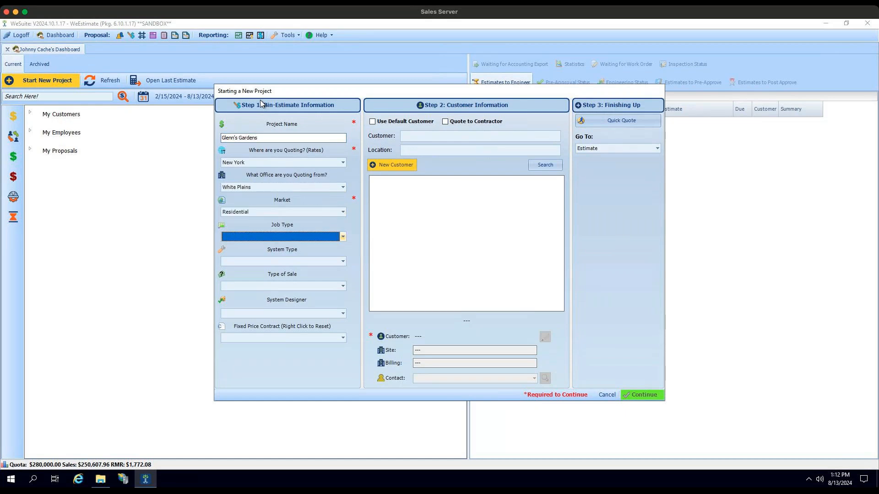
- Find the existing customer Glenn's Gardens and assign its first listed site and billing address to the project
left_click(488, 135)
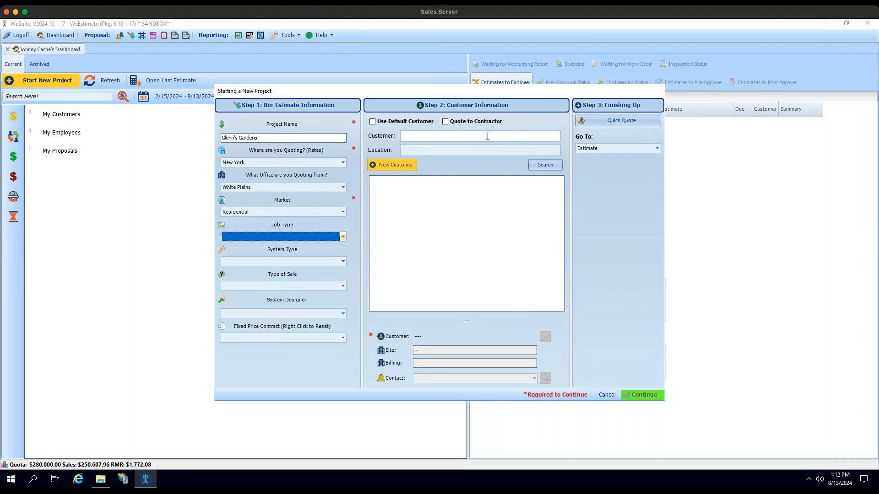
type("Glenn")
key("Return")
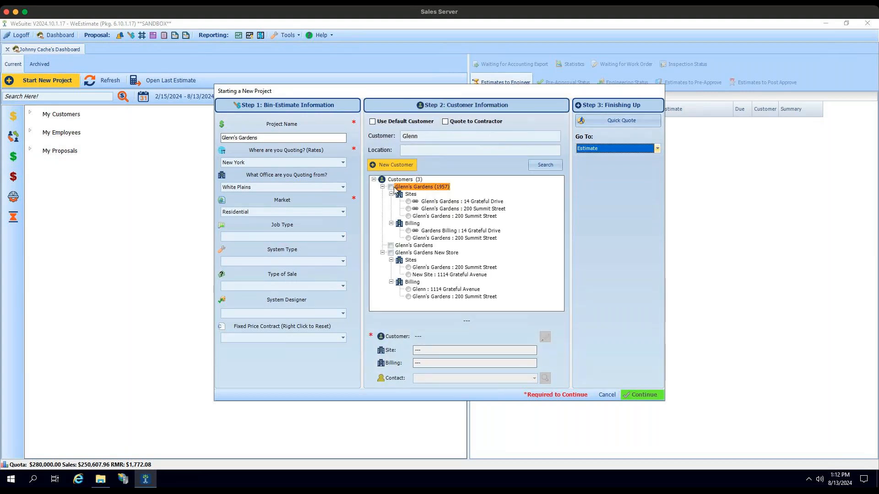
left_click(390, 187)
left_click(408, 201)
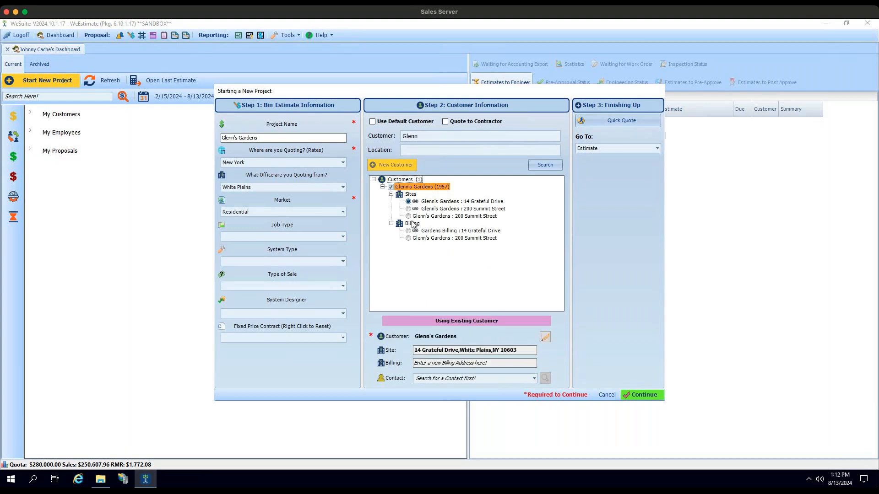
left_click(408, 231)
left_click(462, 380)
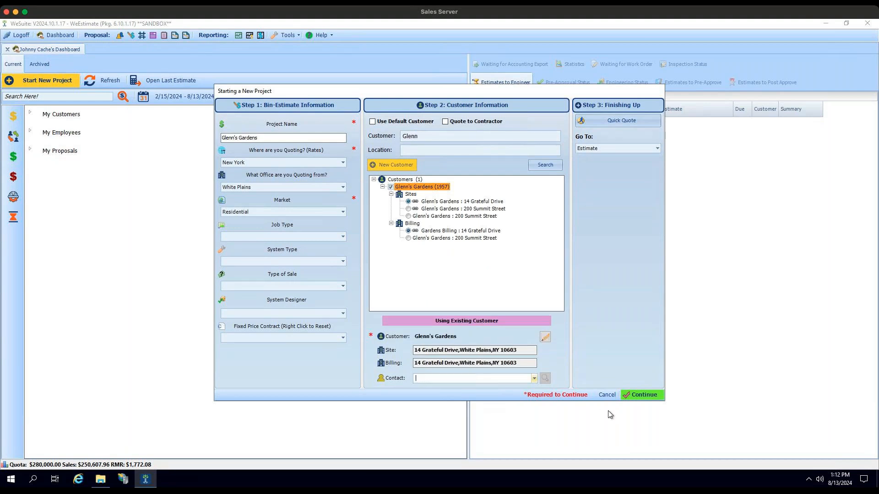
- Continue creating the project and set the required Customer Satisfaction field to Happy
left_click(631, 395)
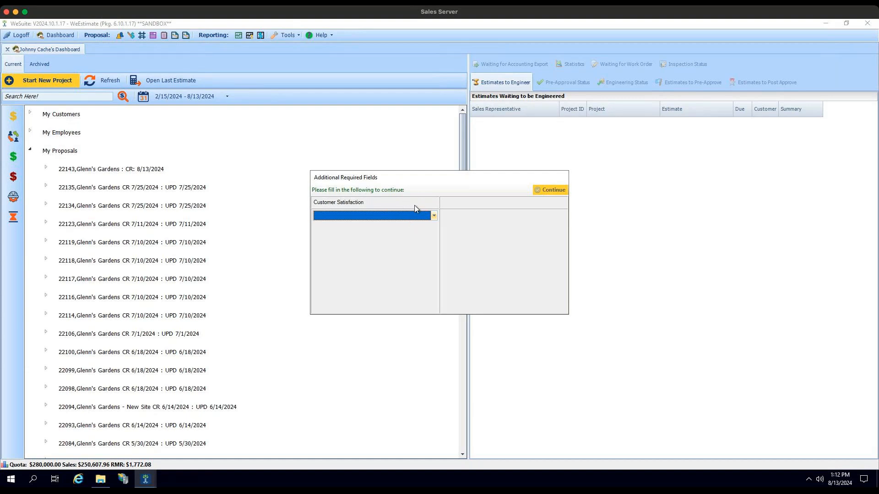
left_click(434, 216)
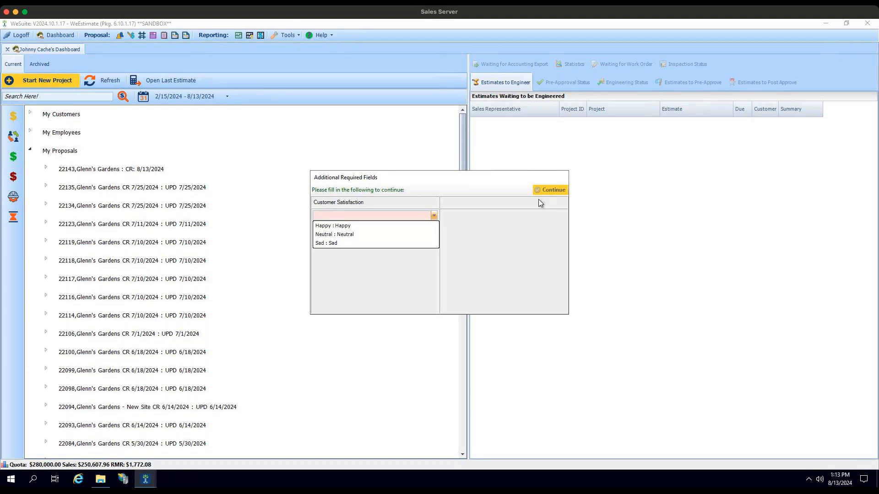
left_click(346, 226)
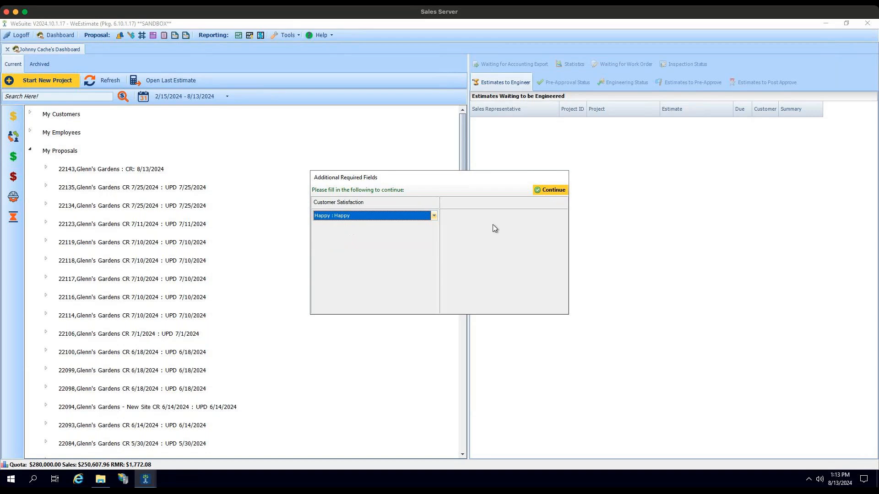
left_click(553, 191)
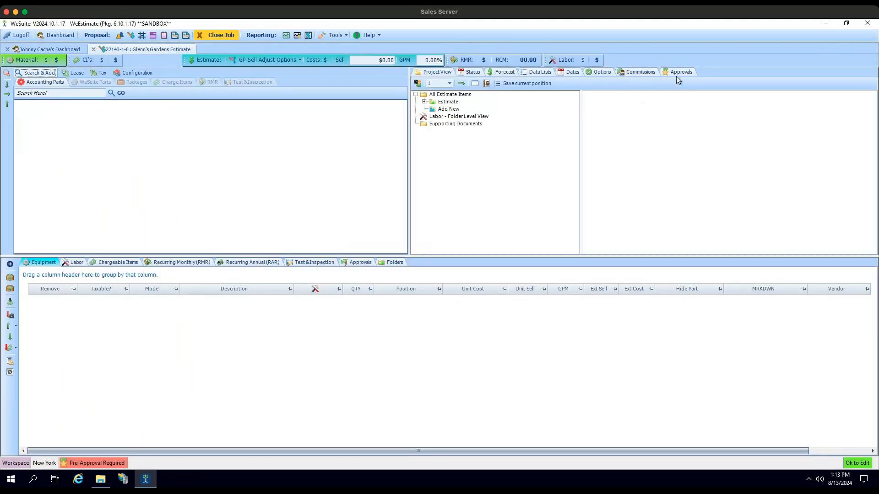
- Examine the estimate's data lists, including the choices for Account Manager, Builder Name and Cable Type
left_click(539, 74)
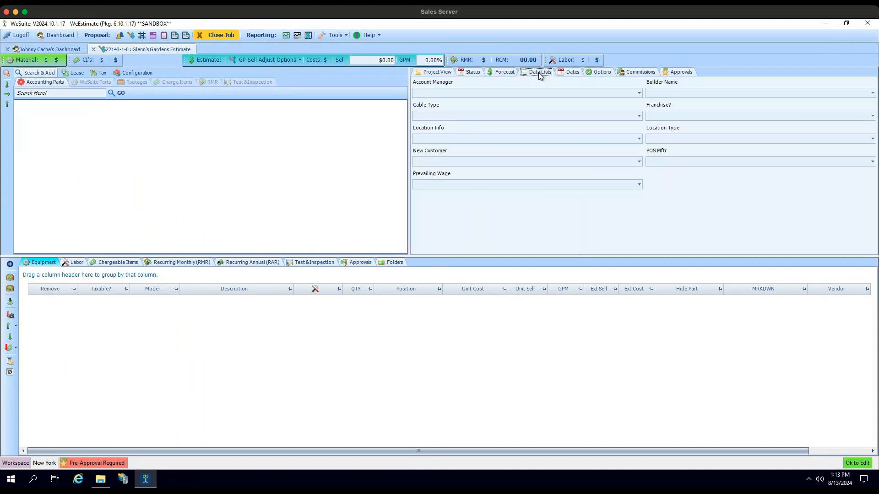
left_click(605, 94)
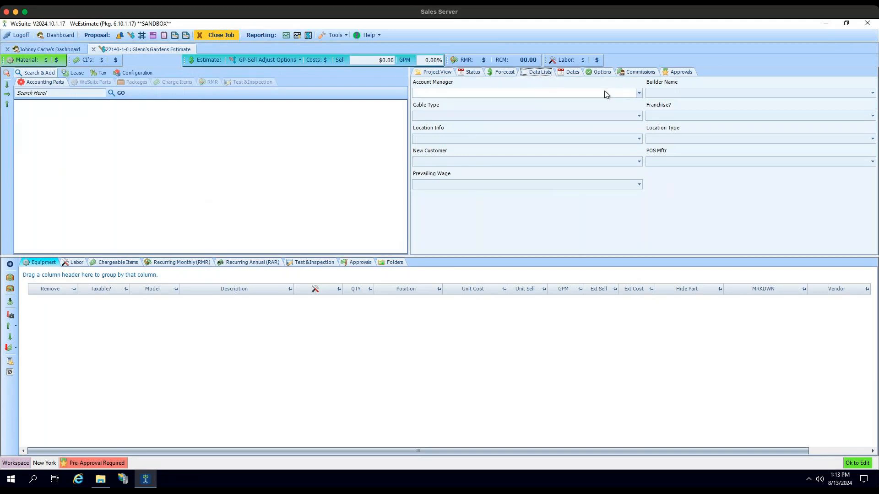
left_click(605, 93)
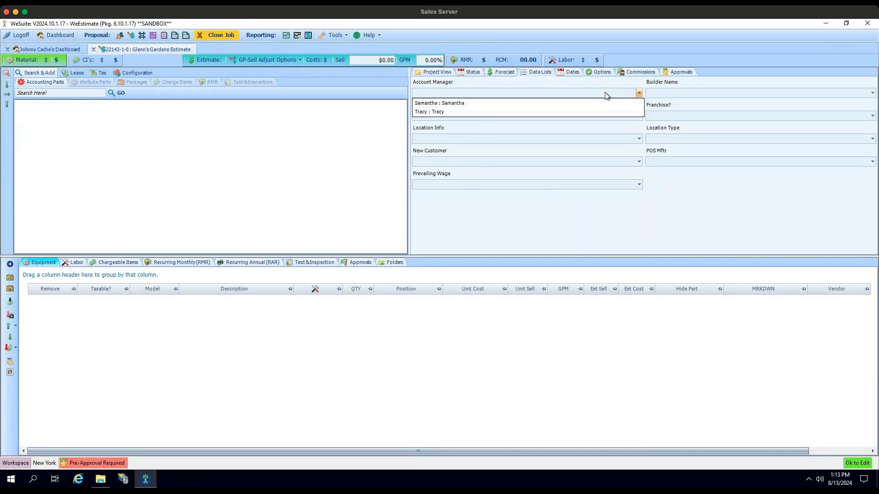
left_click(679, 94)
left_click(680, 94)
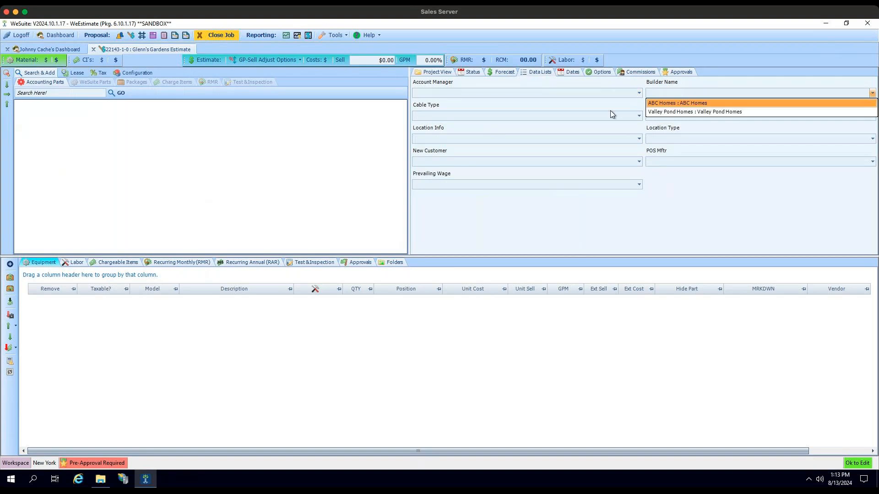
left_click(583, 117)
left_click(584, 117)
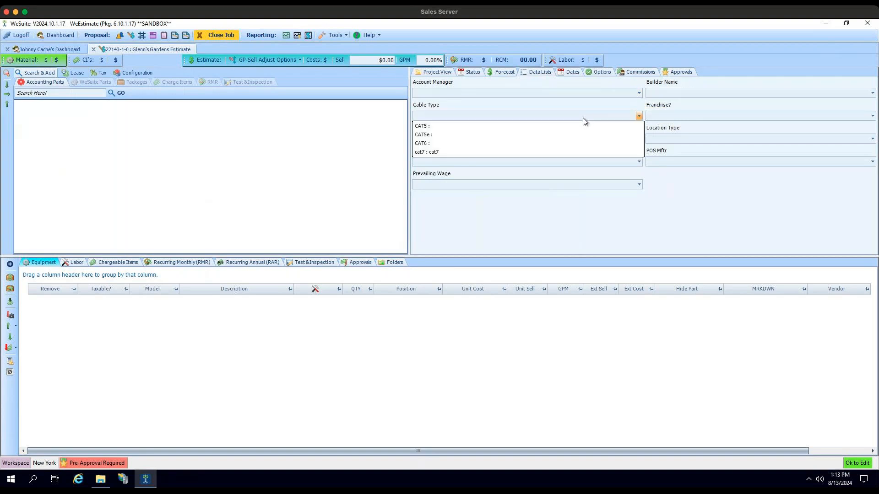
left_click(657, 228)
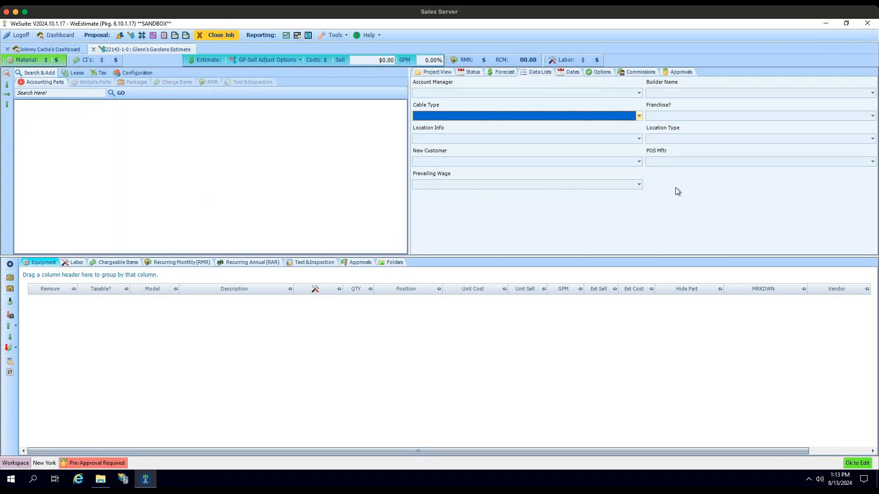
- Close the Glenn's Gardens estimate and open the Appearances section of Program Options
left_click(94, 50)
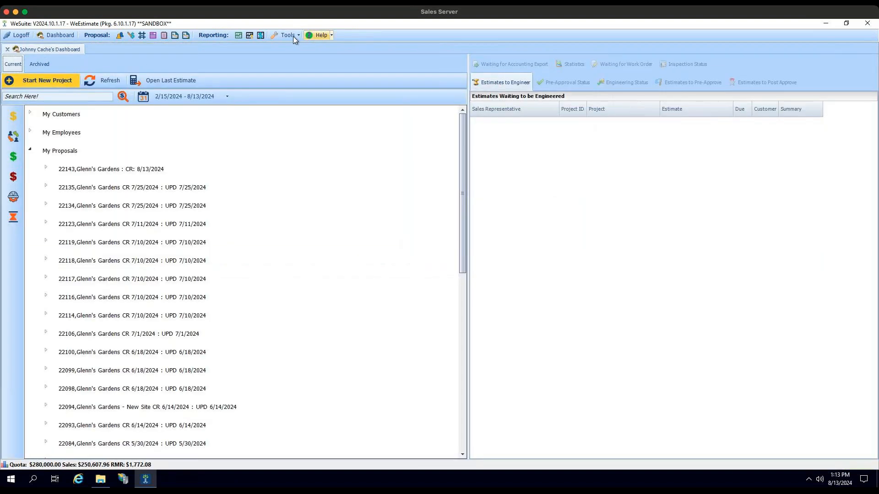
left_click(293, 37)
left_click(303, 129)
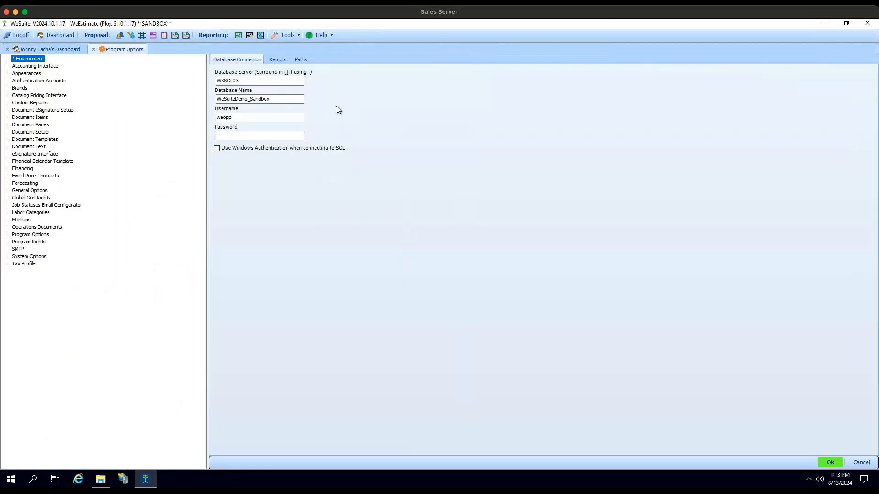
left_click(35, 73)
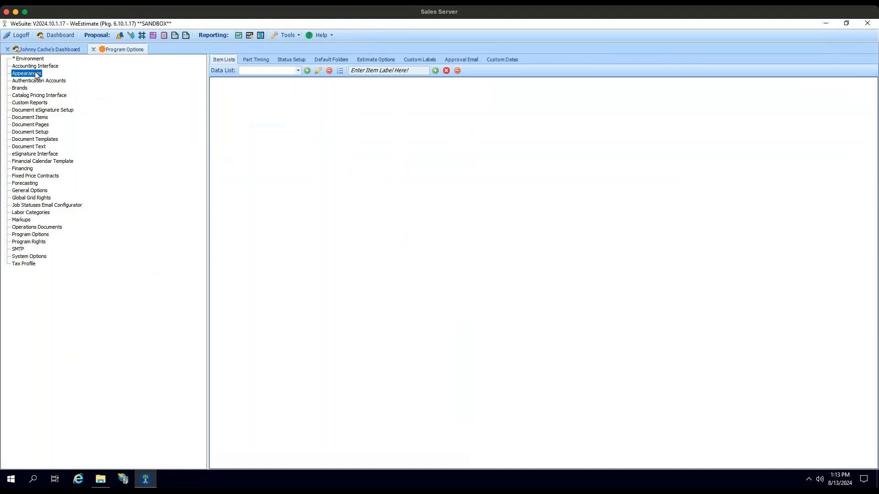
- Examine the Part Timing day levels and the color choices for Level 3 (Beyond Level 2)
left_click(257, 58)
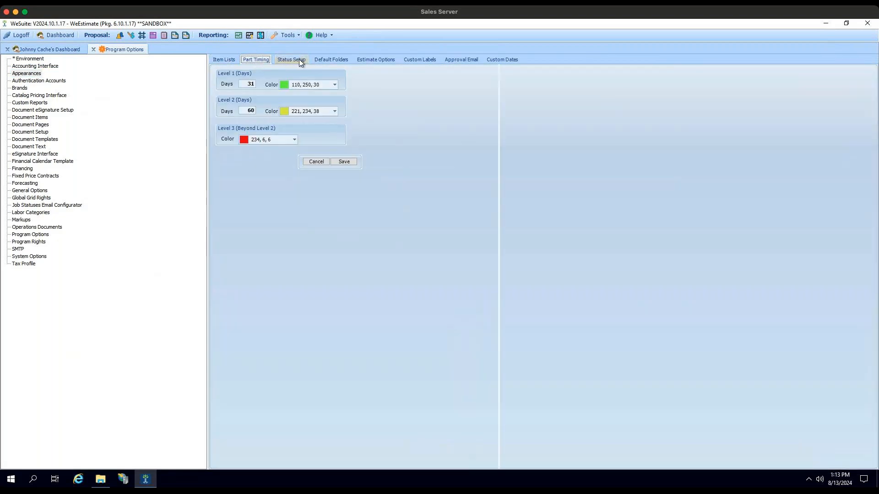
left_click(297, 58)
left_click(269, 59)
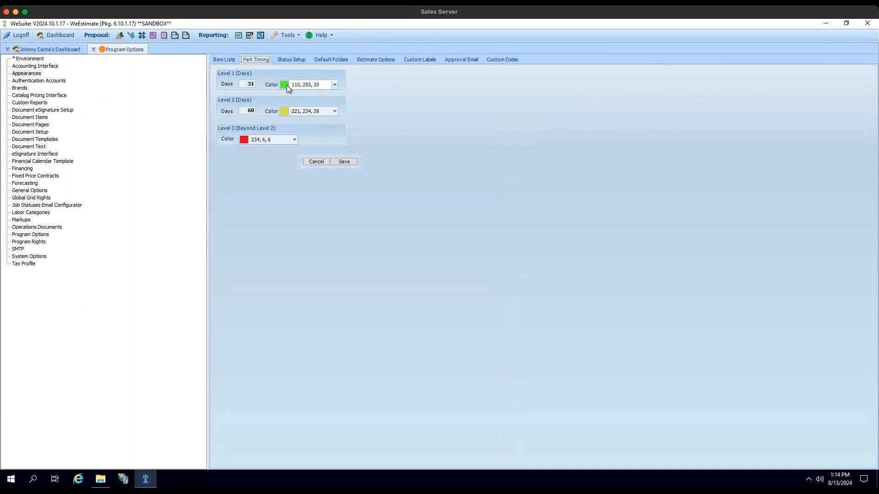
left_click(296, 140)
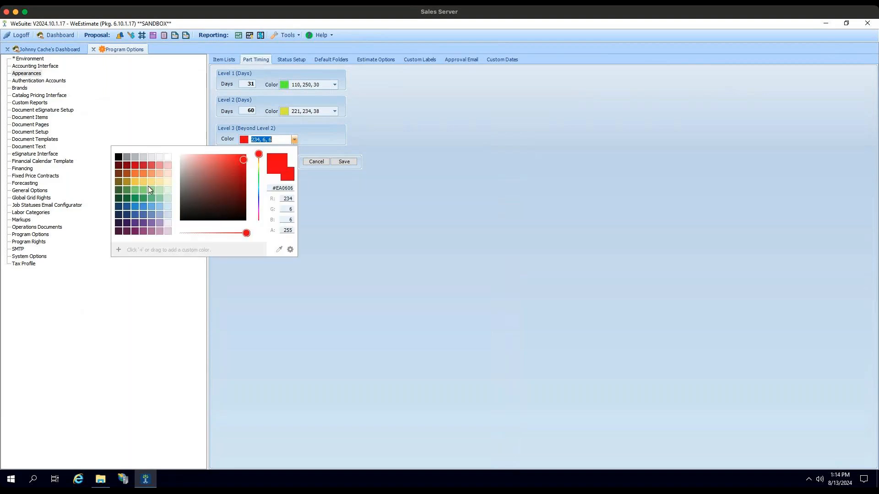
left_click(367, 108)
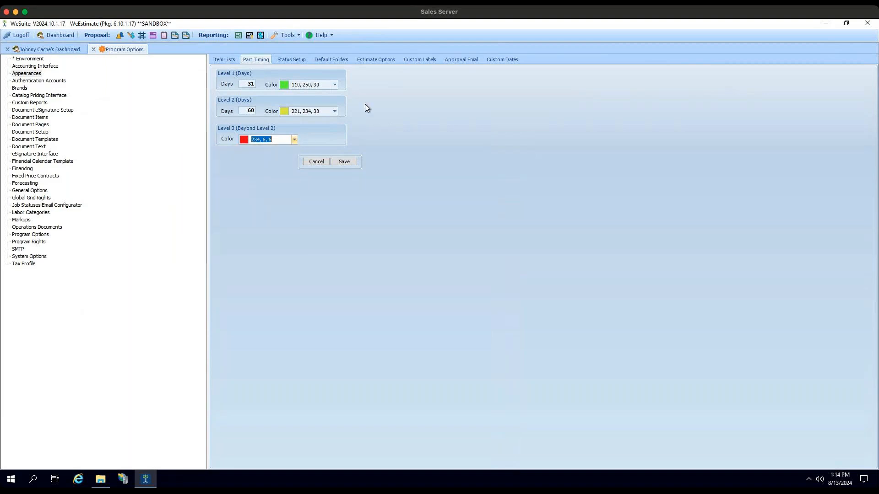
- Examine the default job statuses in Status Setup and open the In Progress status name for editing
left_click(298, 62)
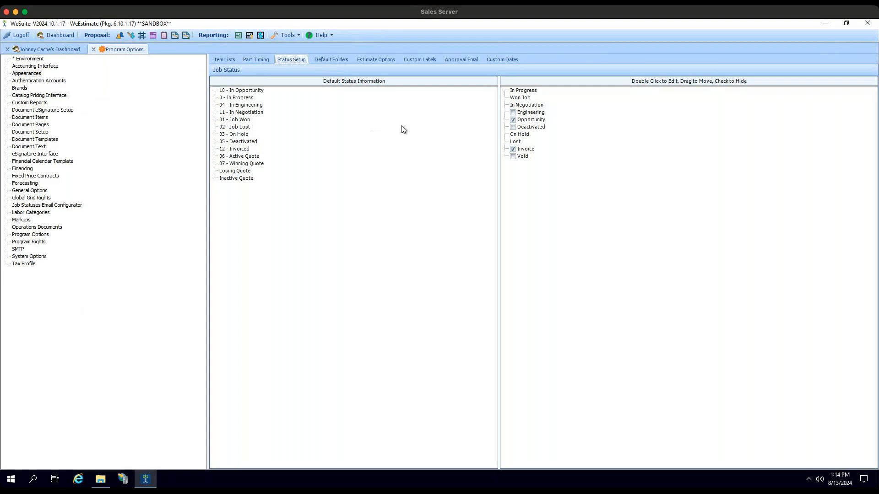
left_click(262, 98)
left_click(249, 105)
left_click(248, 128)
left_click(242, 135)
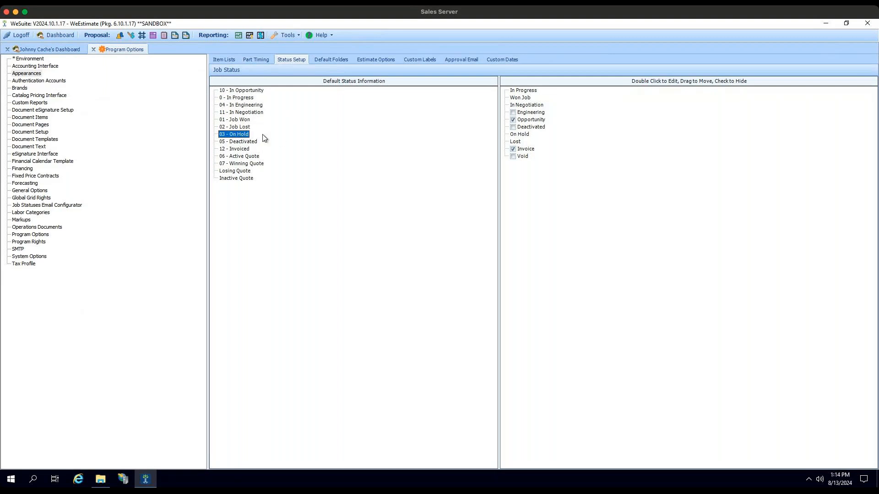
left_click(529, 91)
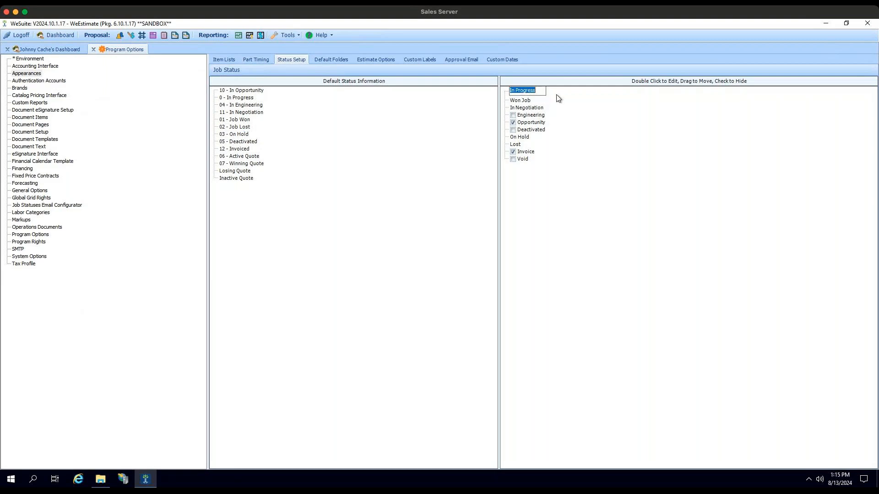
double_click(529, 92)
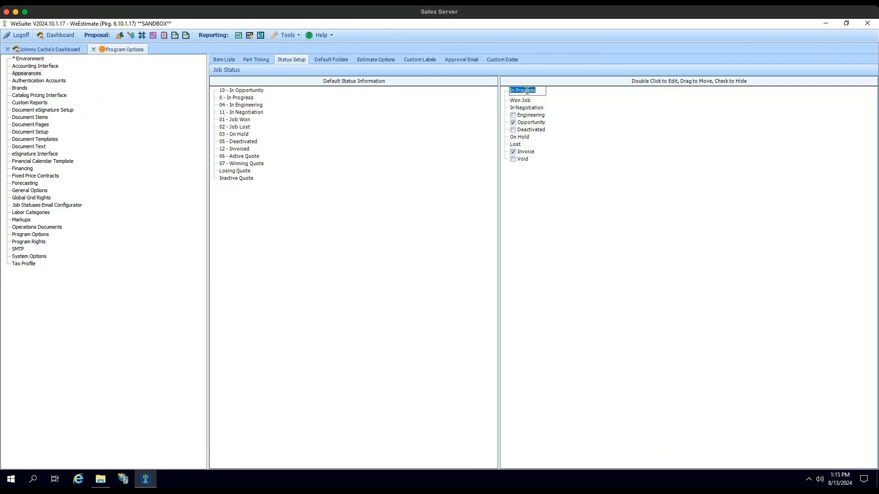
left_click(564, 96)
mouse_move(523, 92)
left_mouse_down()
mouse_move(529, 114)
mouse_move(525, 89)
left_mouse_up()
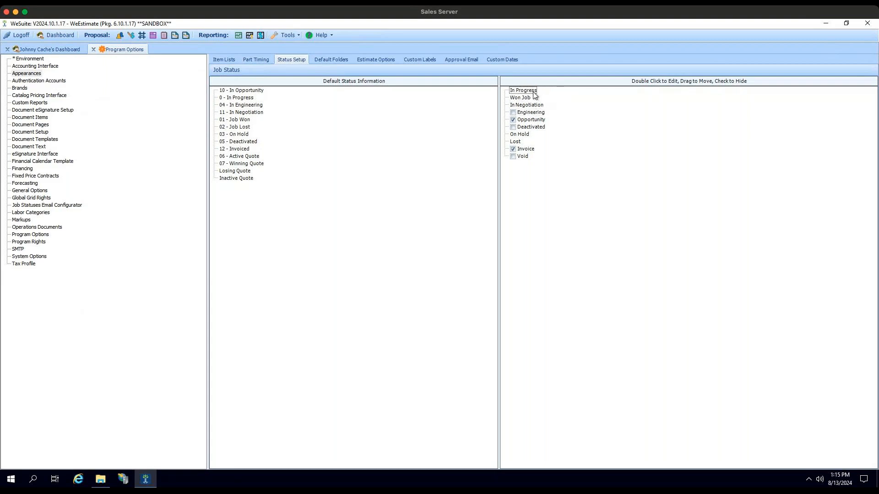
- Try toggling the hide setting of the Opportunity, Engineering, Deactivated and Void job statuses
left_click(513, 120)
left_click(513, 119)
left_click(513, 112)
left_click(513, 127)
left_click(514, 157)
left_click(513, 112)
left_click(513, 127)
- Add a root default folder named CCTV at folder level 1
left_click(339, 60)
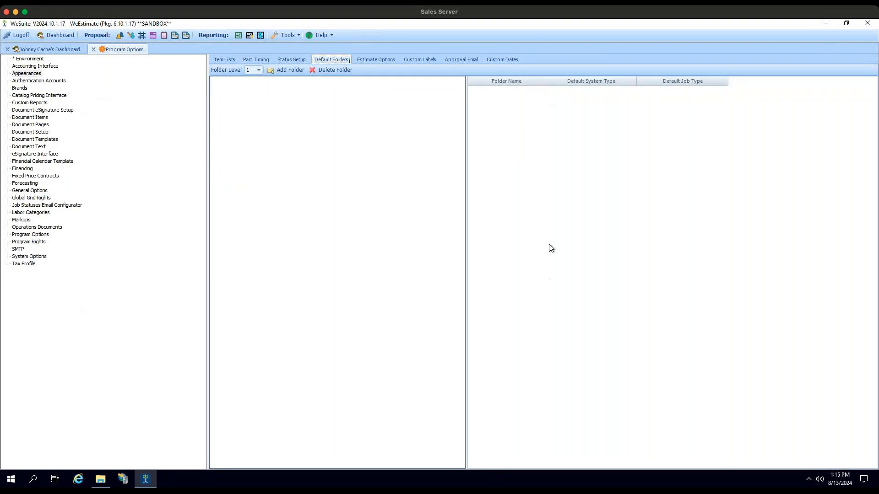
left_click(259, 71)
left_click(287, 87)
left_click(286, 71)
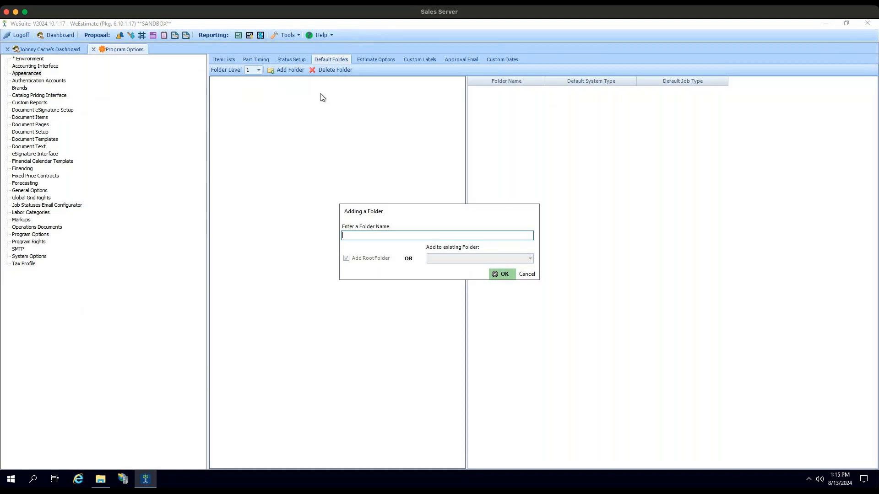
type("CCTV")
left_click(503, 274)
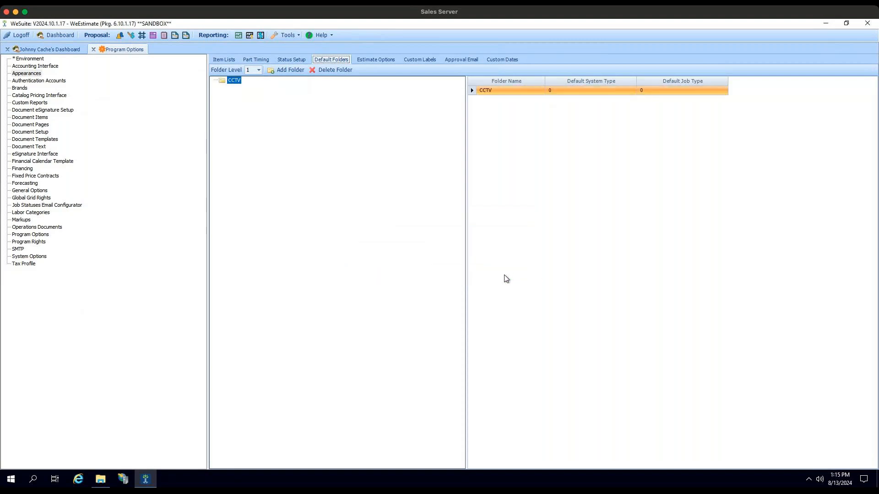
left_click(290, 70)
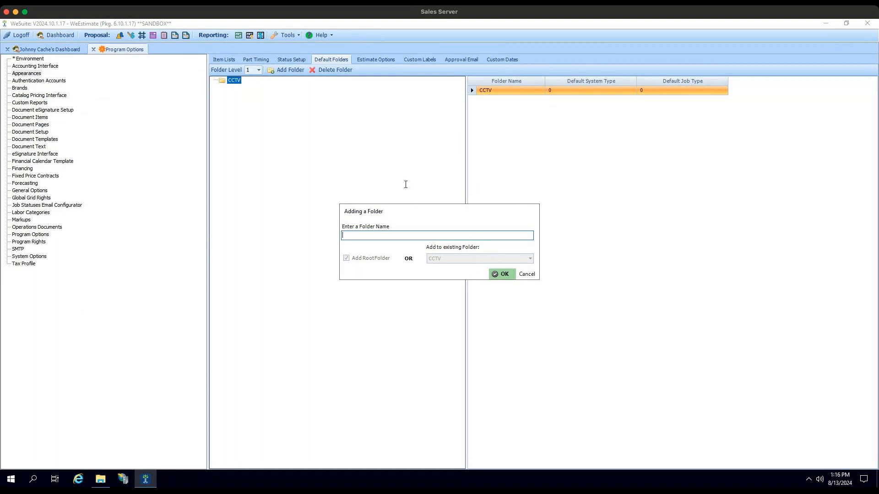
left_click(526, 275)
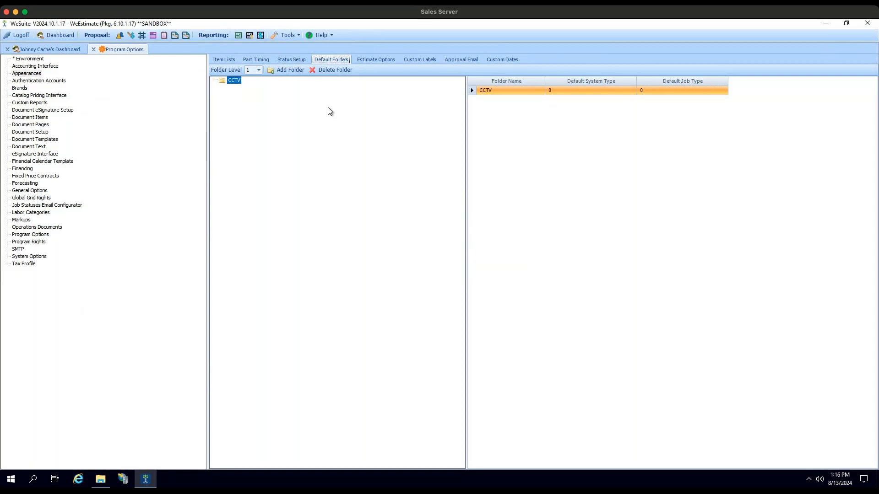
- Set the CCTV folder's default system type to Access and its default job type to Access (Expand Equipment)
left_click(633, 91)
left_click(604, 101)
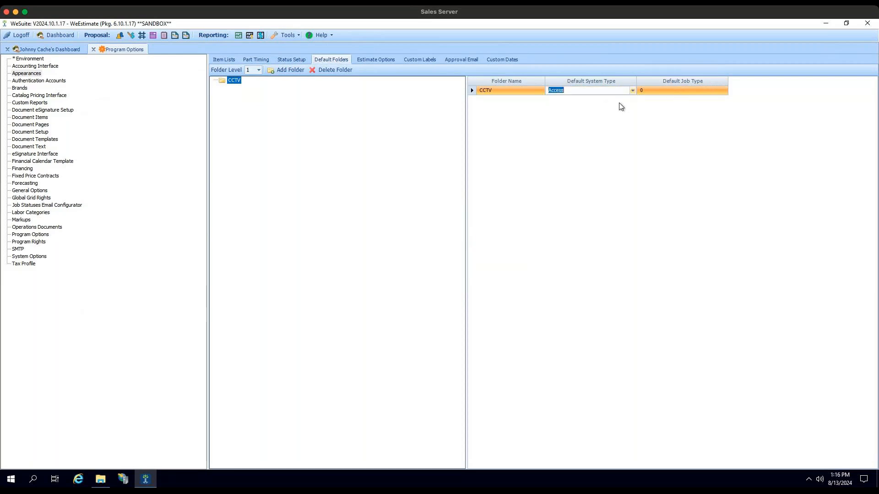
left_click(727, 93)
left_click(724, 90)
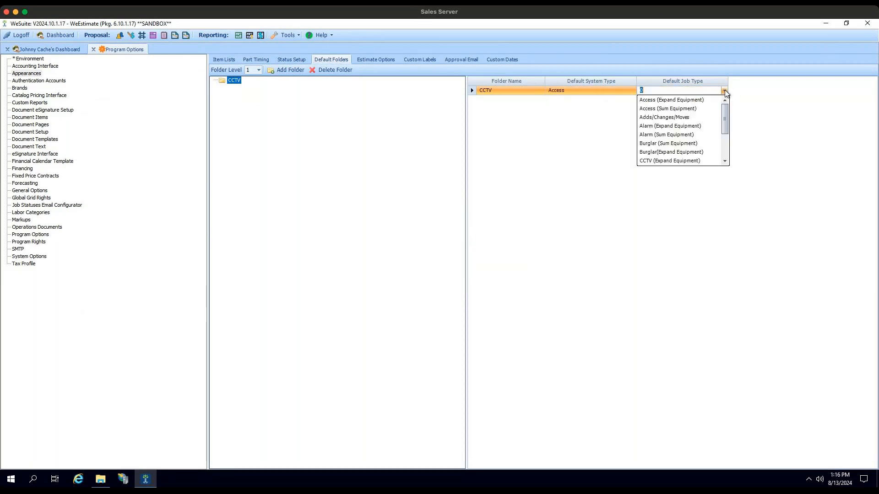
left_click(704, 101)
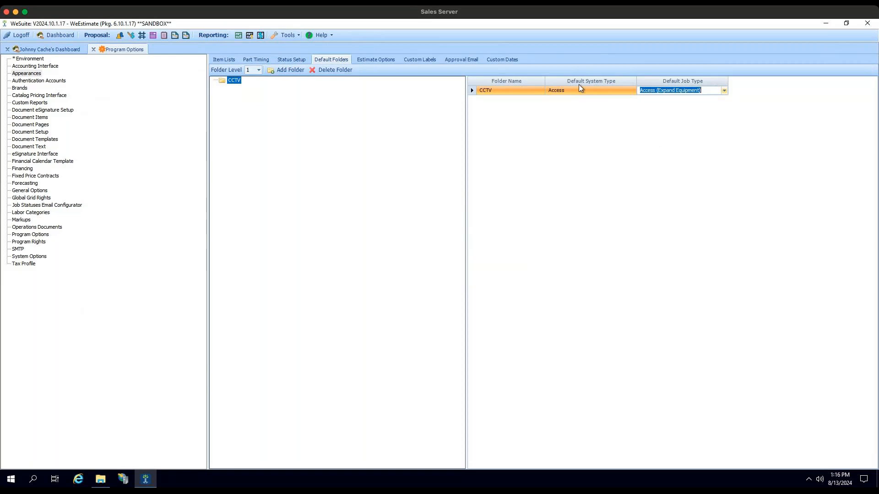
- Set the CCTV folder's default system type to CCTV and its default job type to CCTV (Expand Equipment)
left_click(633, 92)
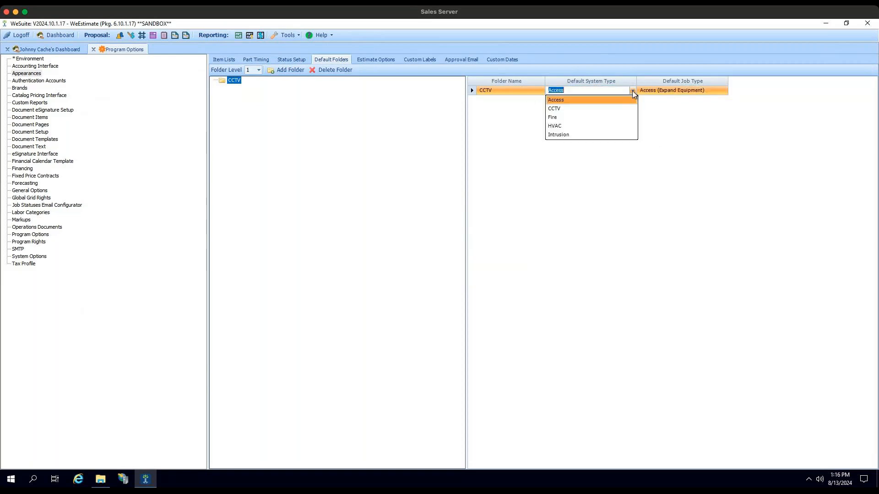
left_click(594, 109)
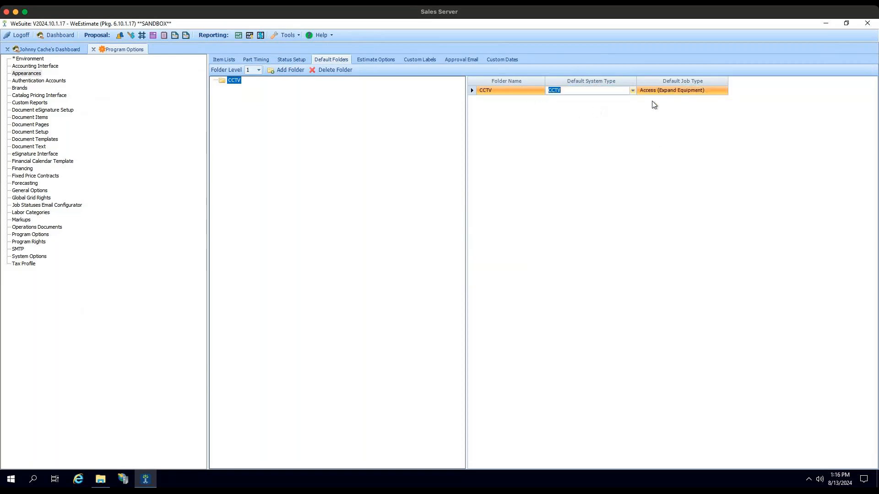
left_click(724, 90)
scroll(688, 120, "down", 1)
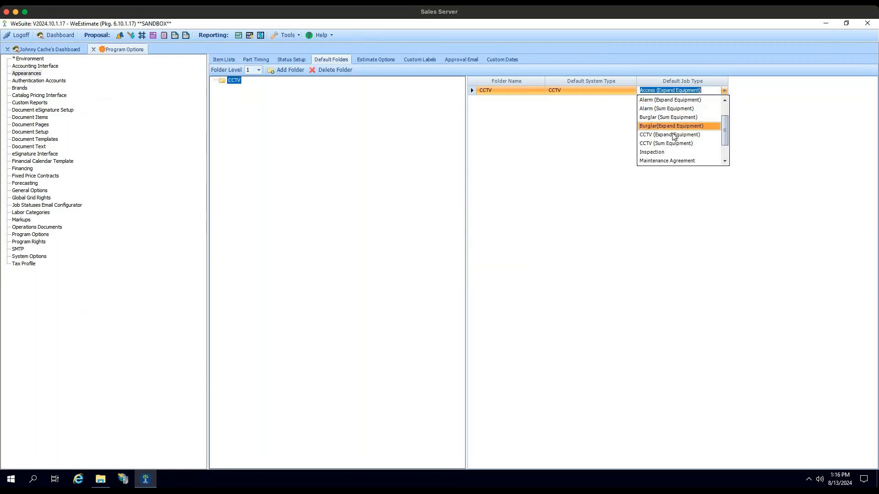
left_click(674, 135)
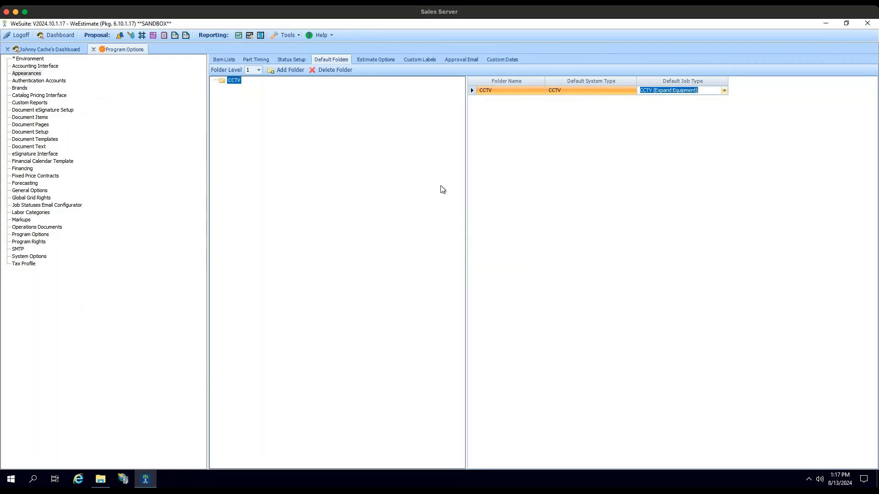
- Try checking the Bid Bond Required ?, Credit and Permit Form estimate options
left_click(375, 60)
left_click(416, 60)
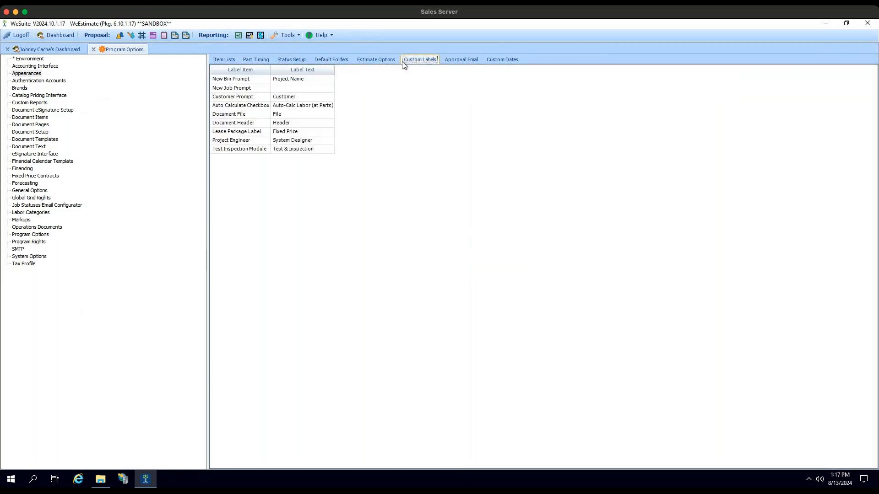
left_click(385, 60)
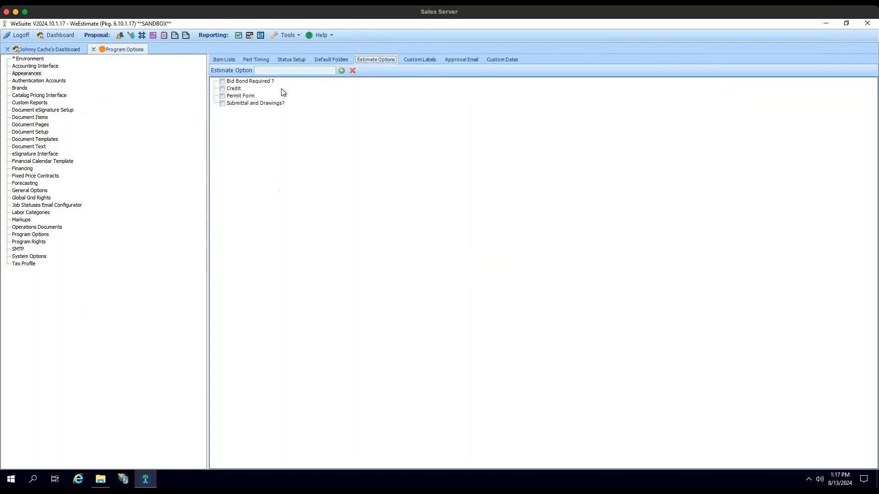
left_click(222, 82)
left_click(222, 88)
left_click(222, 96)
left_click(222, 96)
left_click(222, 89)
left_click(222, 81)
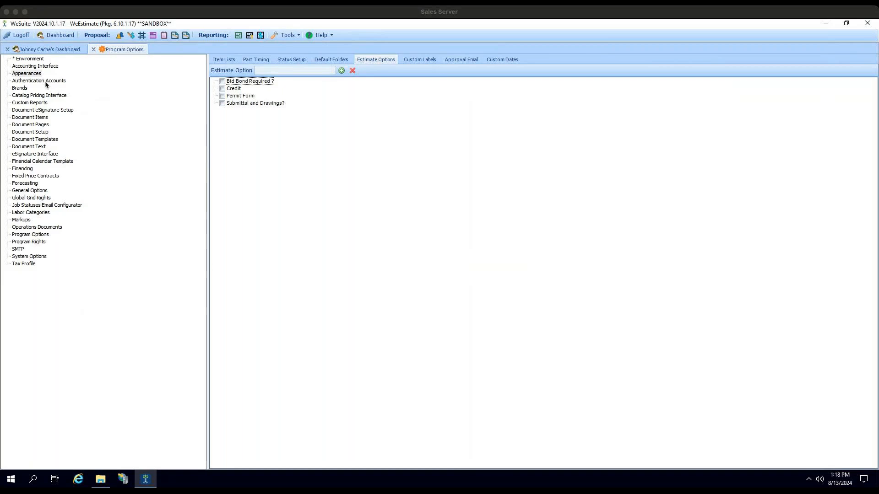
- Review the company details of the ACME Original, Inc. and Customer Success brands
left_click(18, 89)
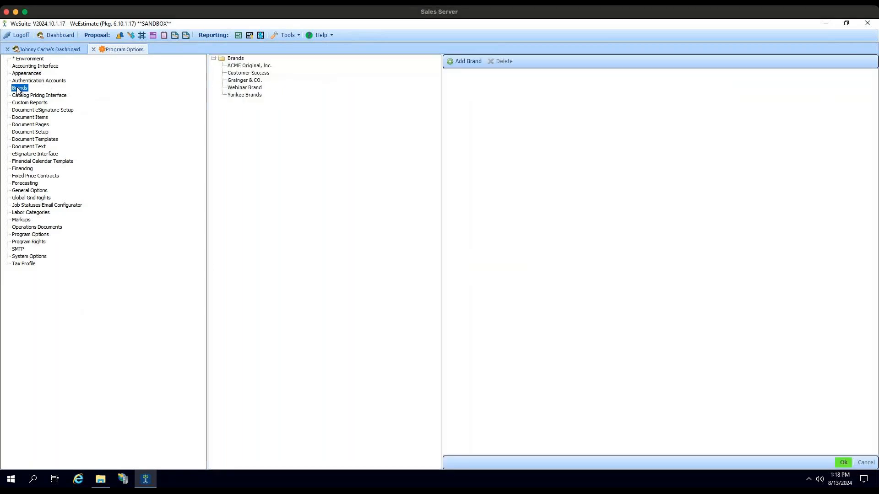
left_click(248, 66)
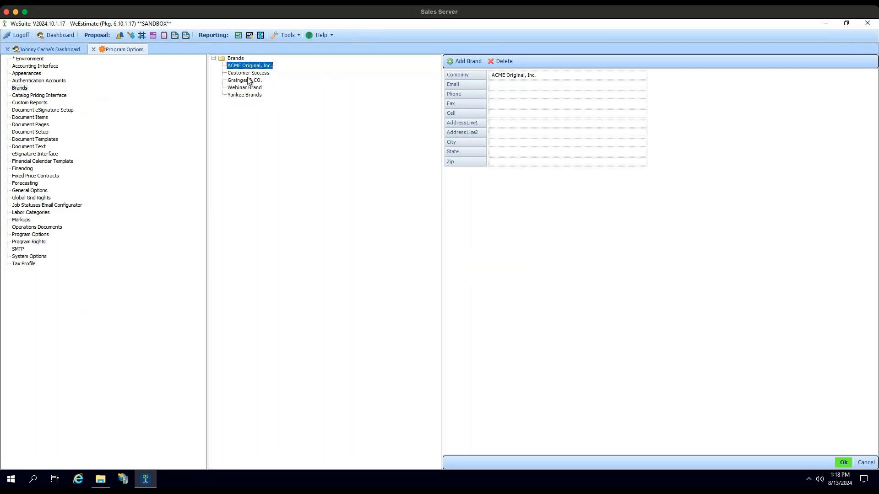
left_click(250, 73)
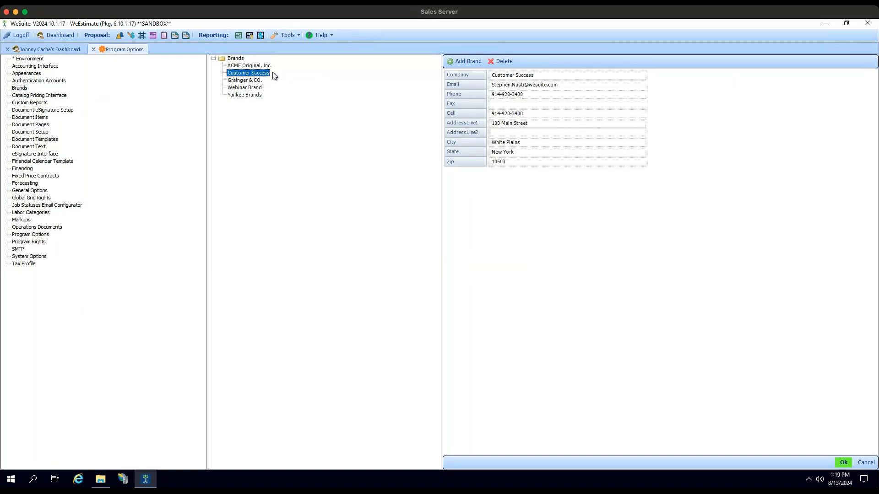
- View the document eSignature setup and the document items of the Default Proposal Document
left_click(44, 103)
left_click(50, 111)
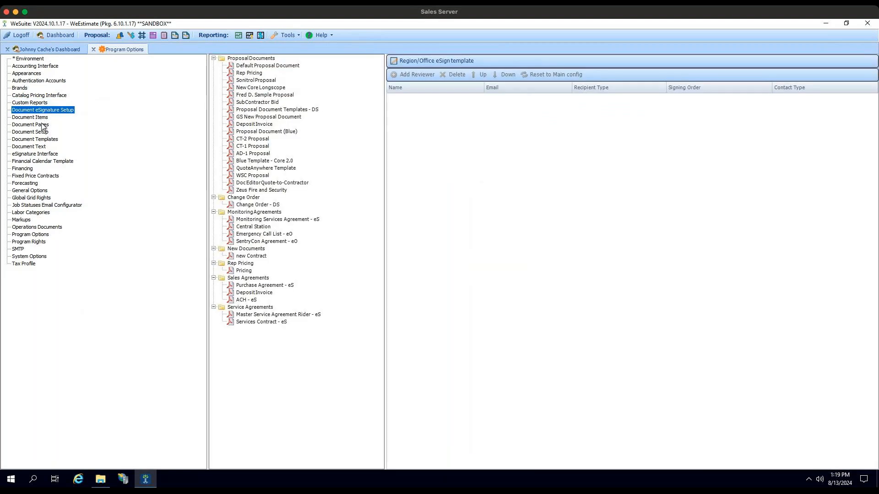
left_click(40, 118)
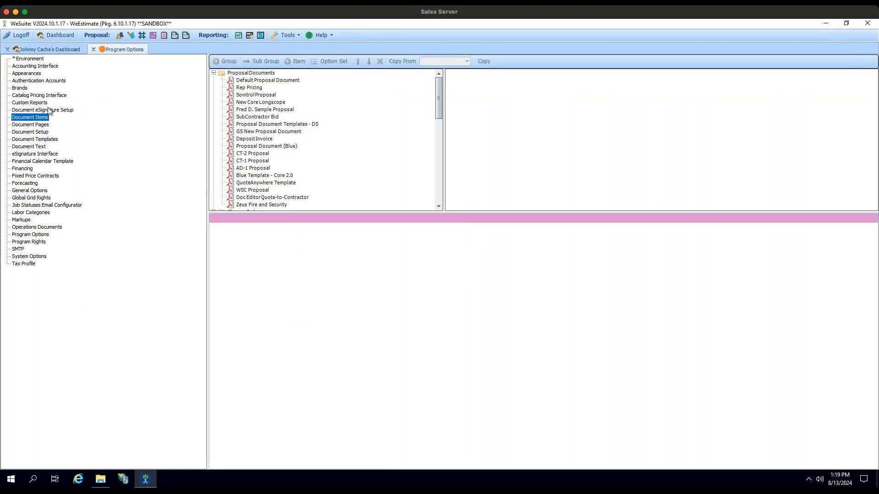
left_click(270, 80)
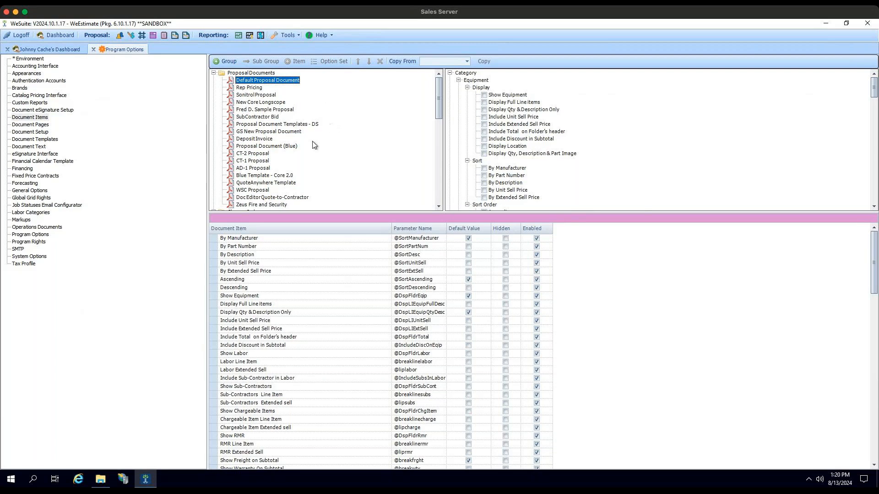
- Examine the document items of Blue Template - Core 2.0, including their categories and default, hidden and enabled settings
scroll(293, 160, "down", 1)
left_click(289, 169)
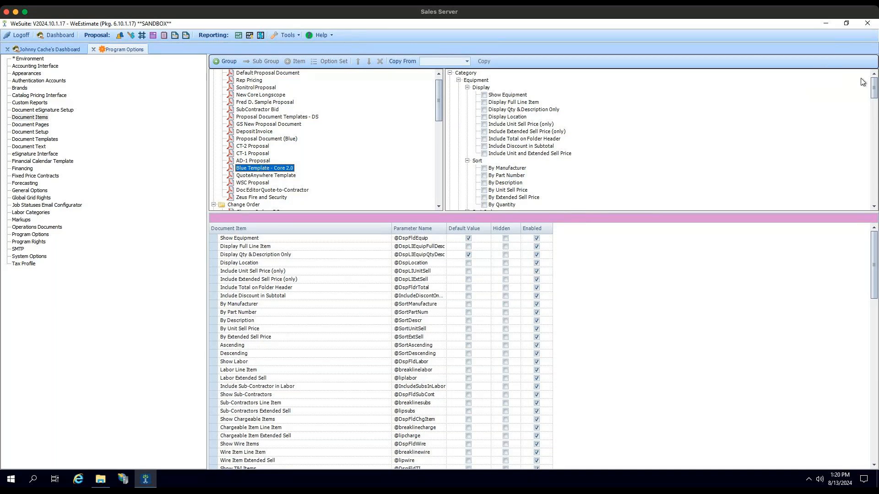
mouse_move(874, 87)
left_mouse_down()
mouse_move(874, 182)
mouse_move(875, 85)
left_mouse_up()
scroll(564, 142, "down", 2)
scroll(485, 140, "down", 2)
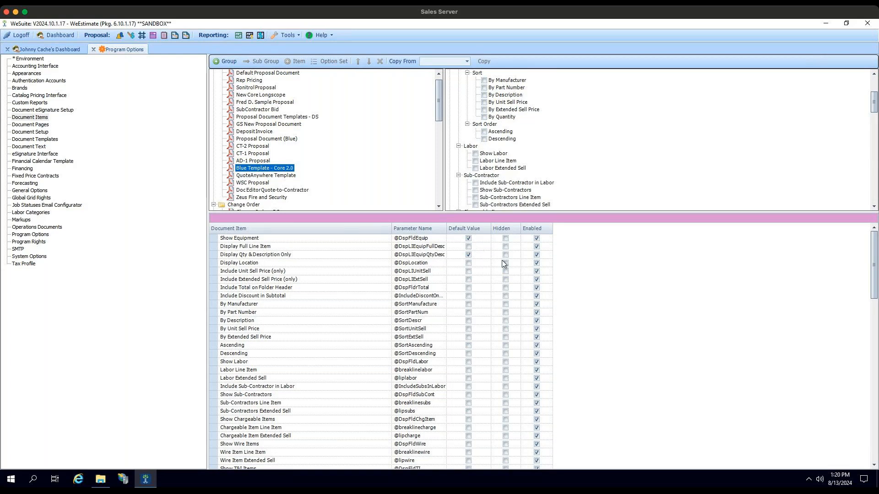
scroll(491, 266, "down", 3)
scroll(490, 265, "up", 3)
scroll(558, 283, "down", 8)
scroll(558, 282, "up", 8)
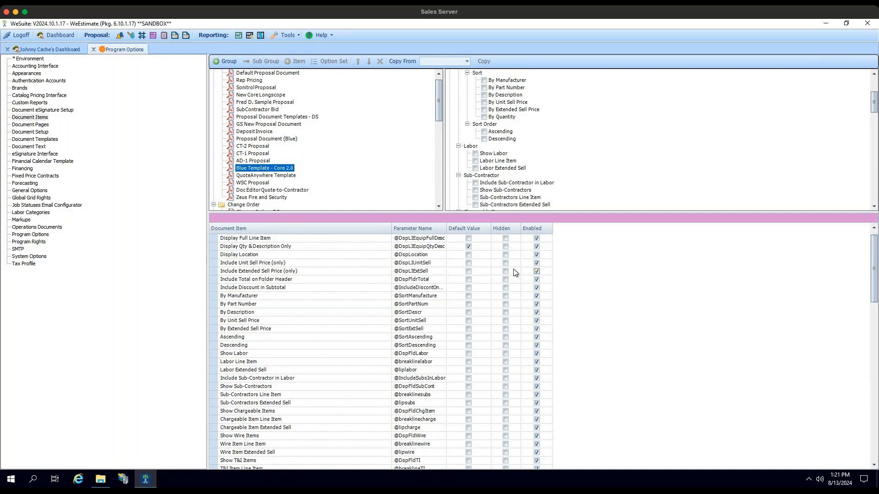
- Review the document pages of Proposal Document Templates - DS and the document setup of the Proposal Documents folder
left_click(46, 126)
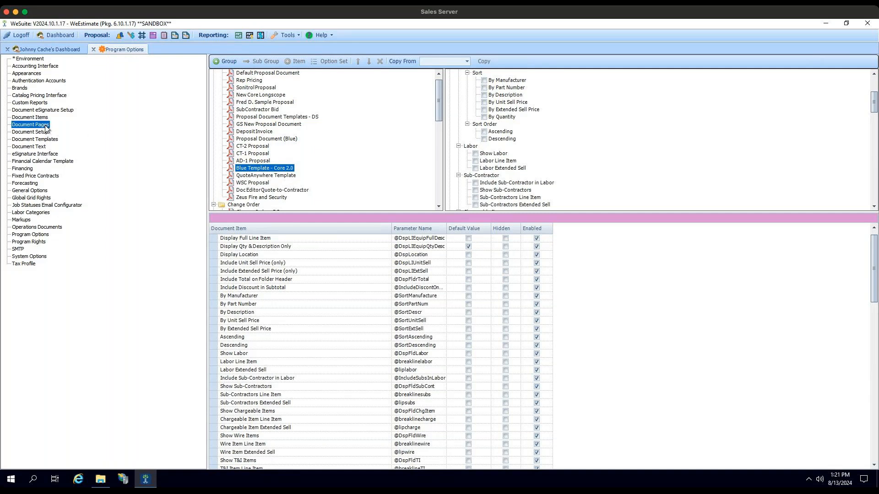
left_click(222, 116)
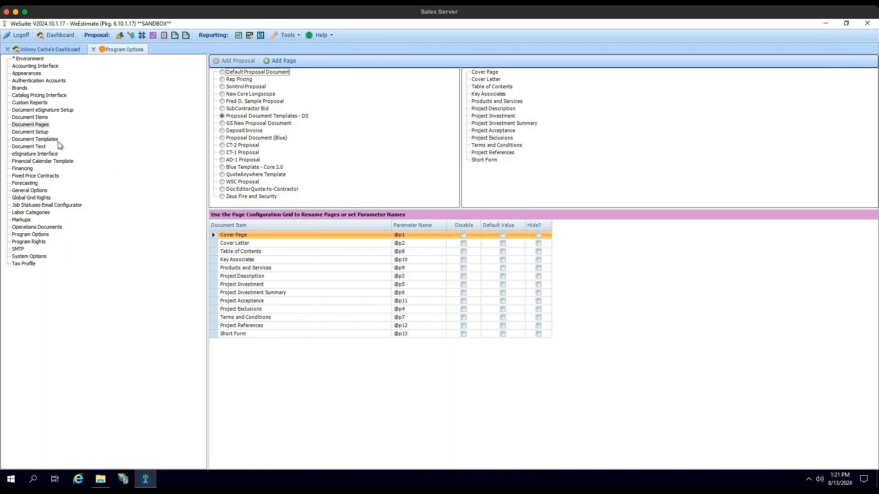
left_click(45, 133)
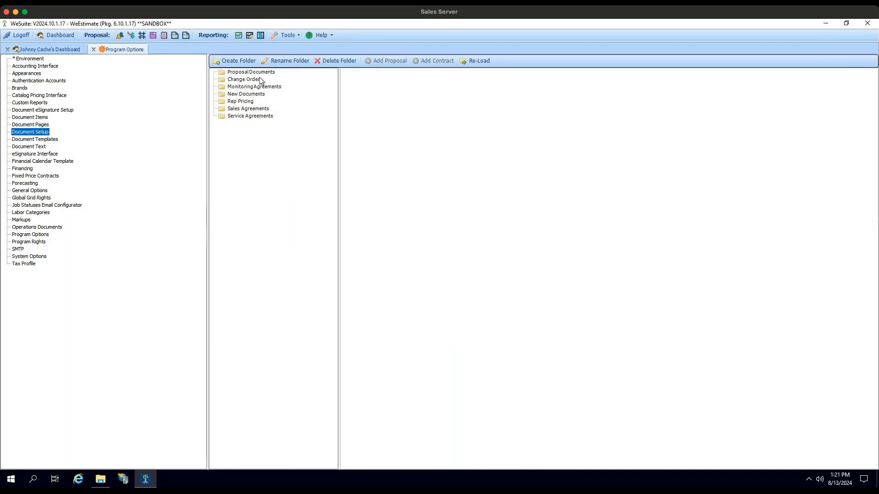
left_click(260, 73)
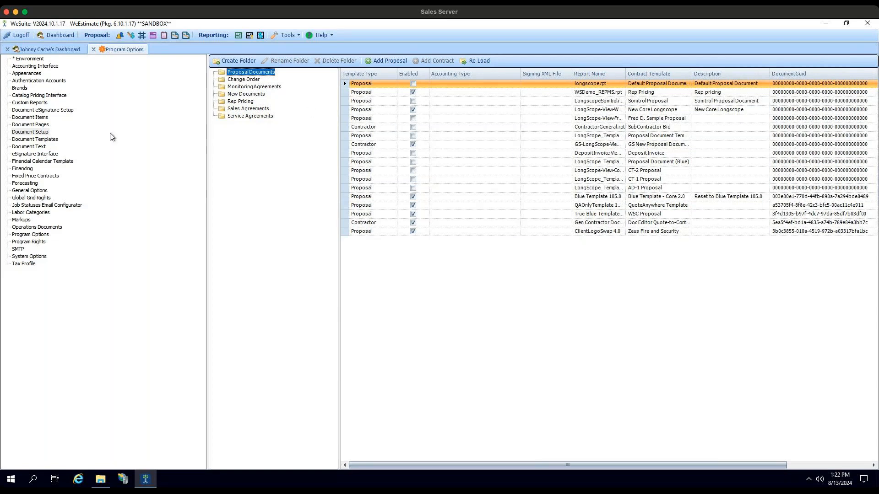
- View the global document template management and the signature systems available for the eSignature interface, keeping DocuSign selected
left_click(45, 140)
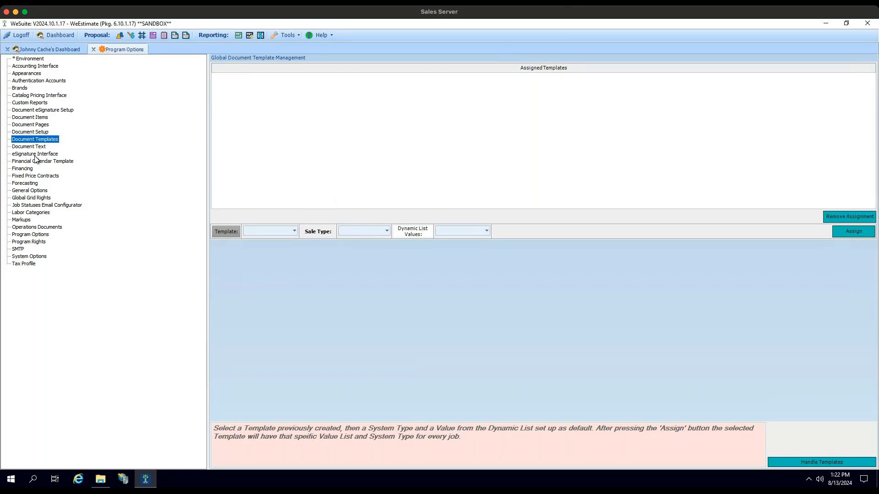
left_click(38, 155)
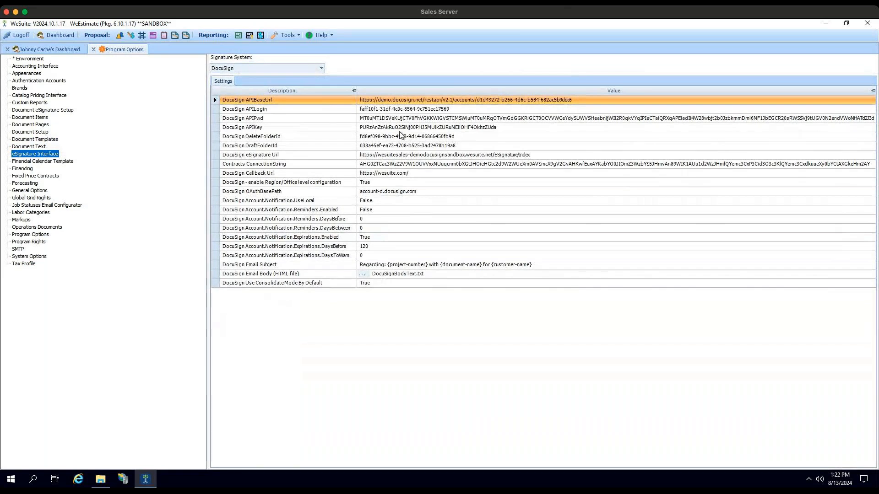
left_click(321, 68)
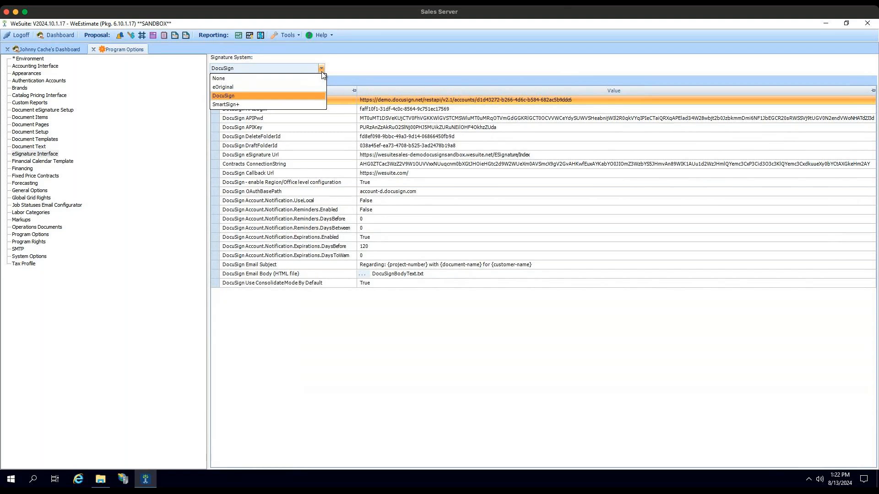
left_click(265, 65)
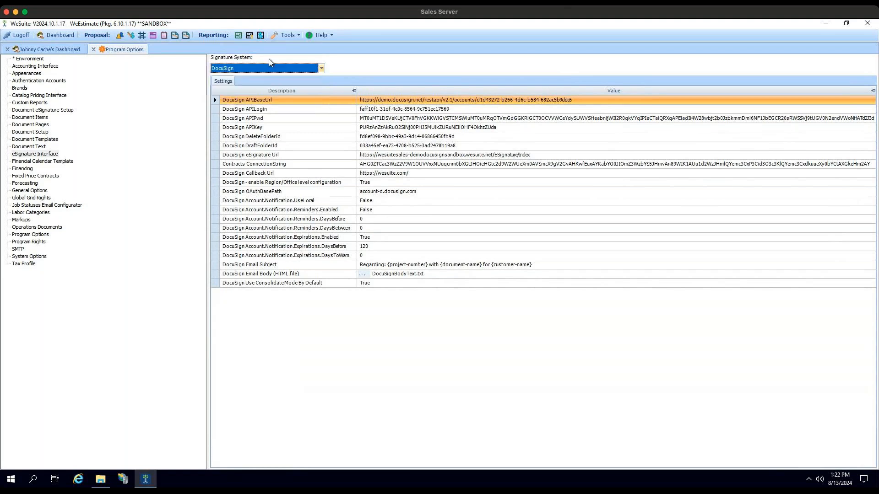
left_click(321, 70)
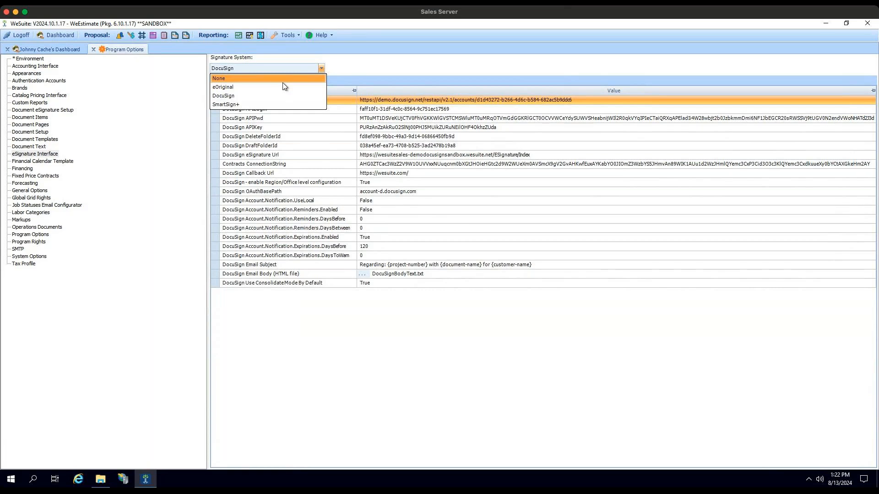
left_click(414, 69)
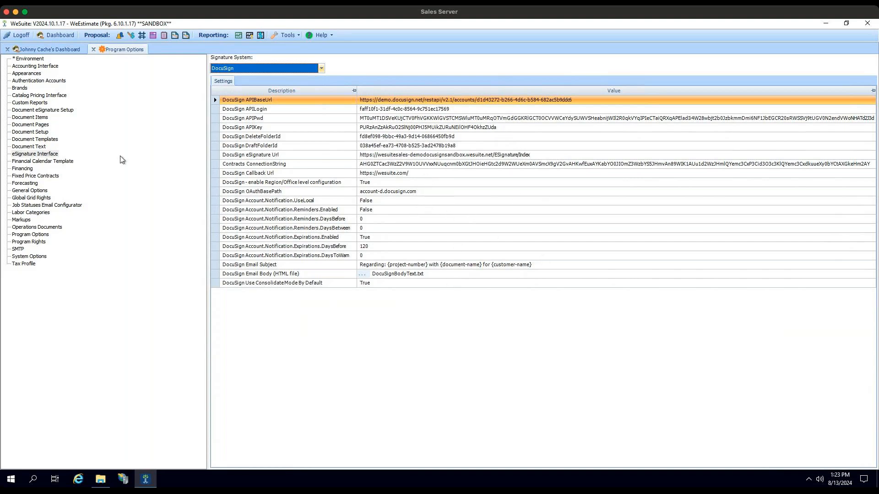
- Compare the Standard forecasting system's settings with the Weighted ones, leaving Weighted selected
left_click(33, 184)
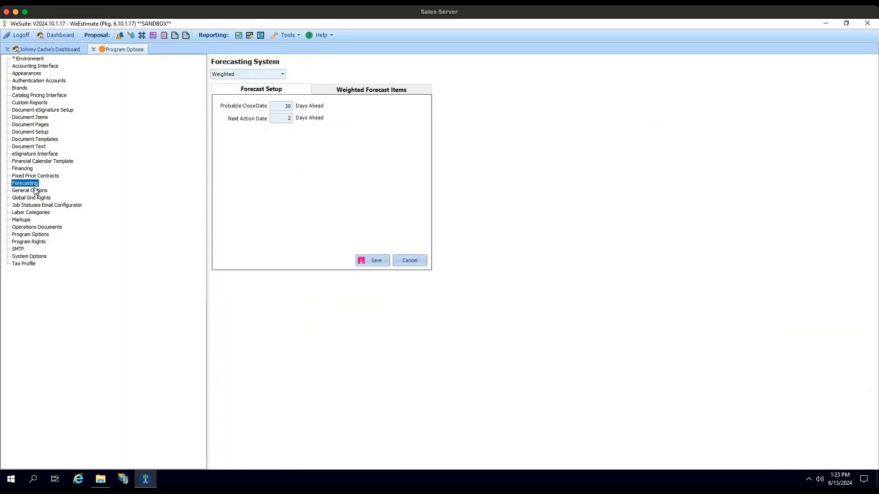
left_click(282, 76)
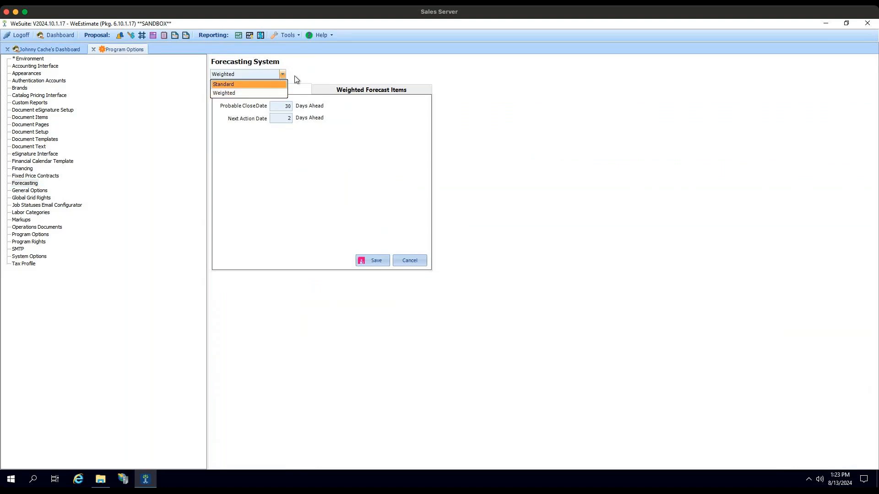
left_click(302, 77)
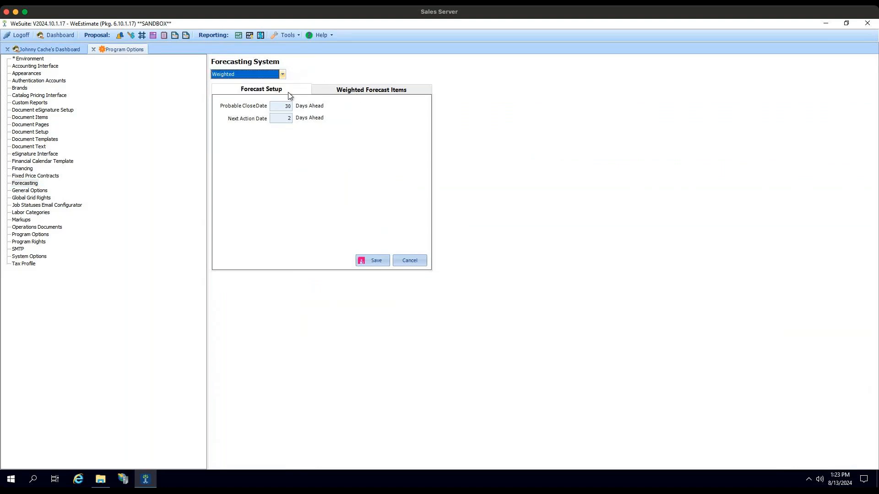
left_click(262, 76)
left_click(261, 87)
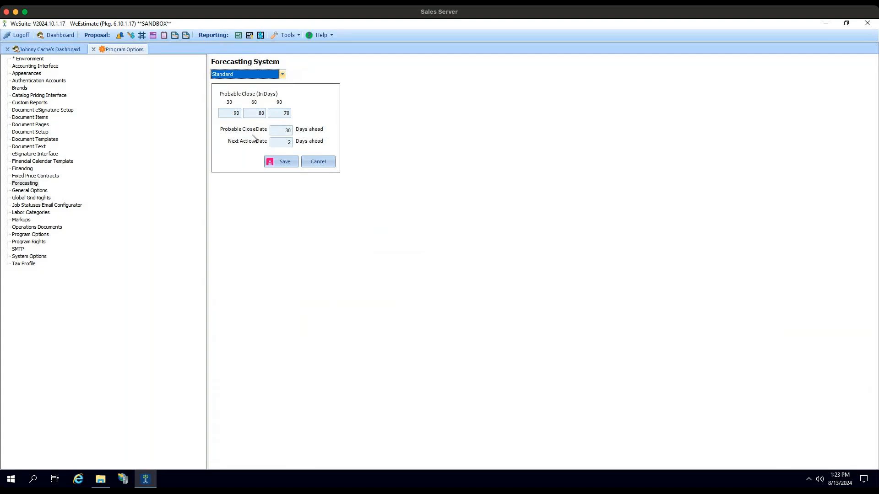
left_click(271, 76)
left_click(246, 89)
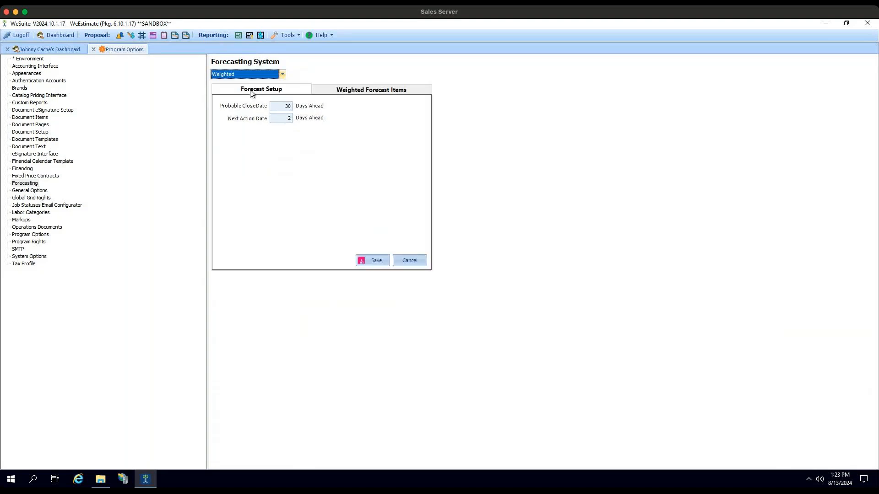
- Review the weighted forecast items, checking that the Site Meeting description and the Site Meeting and Closed percentages are editable
left_click(340, 90)
left_click(230, 91)
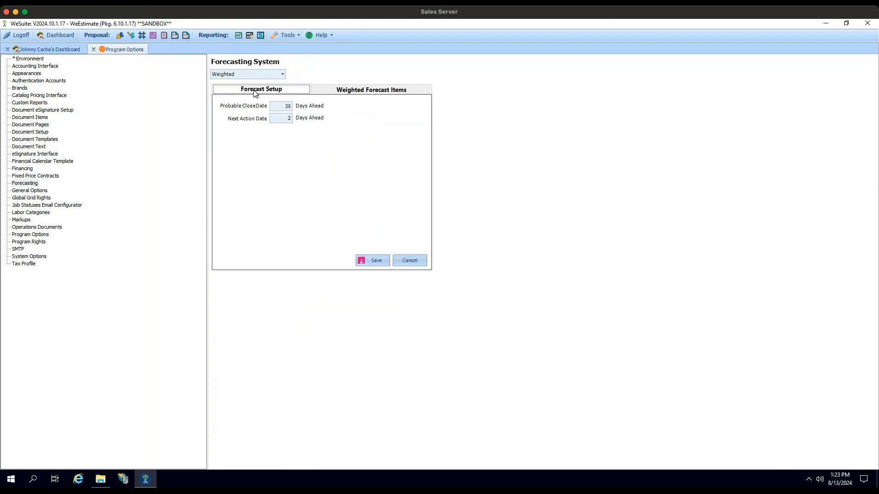
left_click(394, 91)
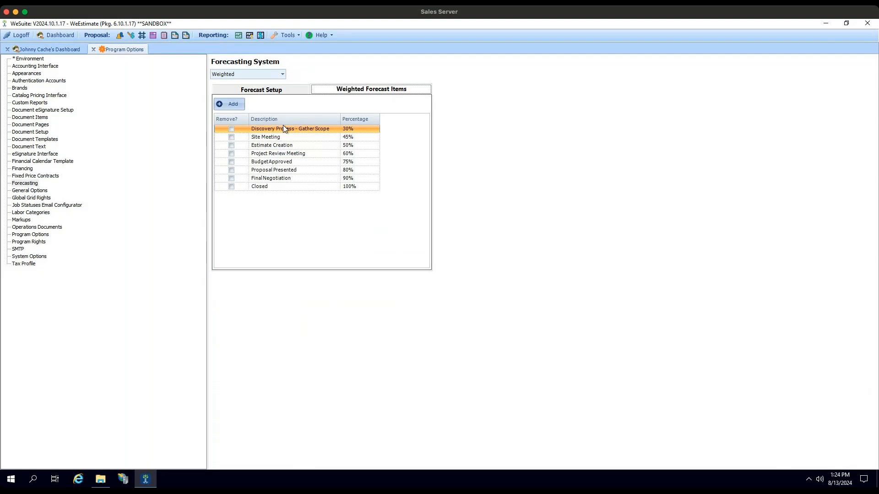
left_click(356, 129)
left_click(358, 135)
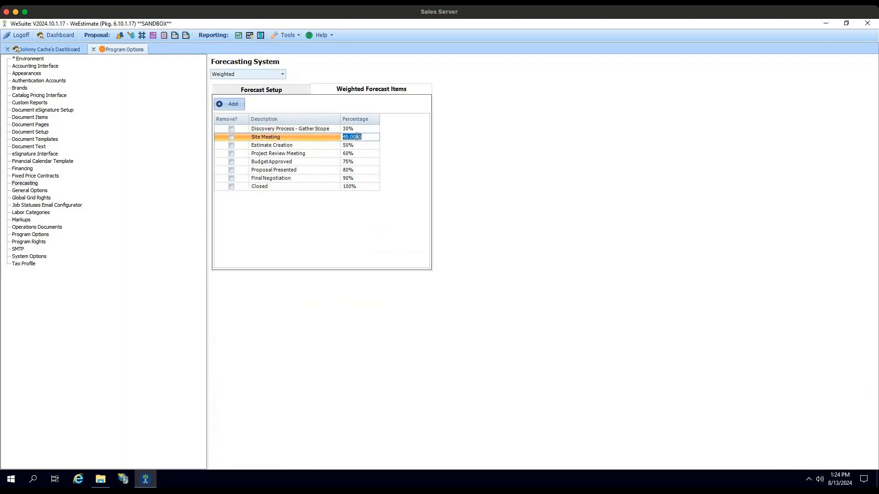
left_click(280, 137)
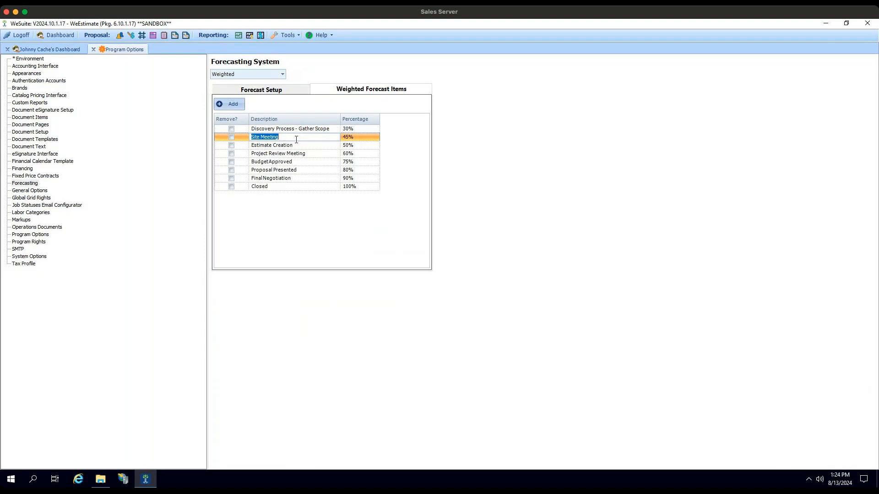
left_click(362, 187)
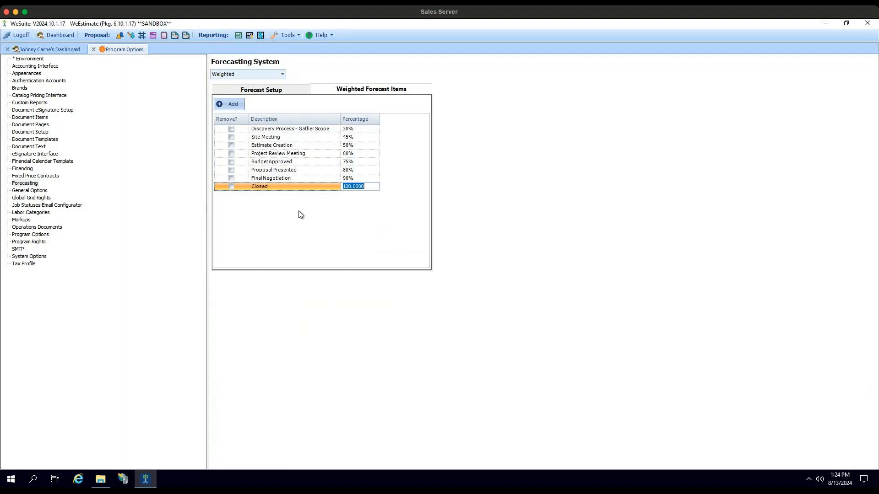
- View the General Options settings and the global grid rights for Equipment
left_click(39, 191)
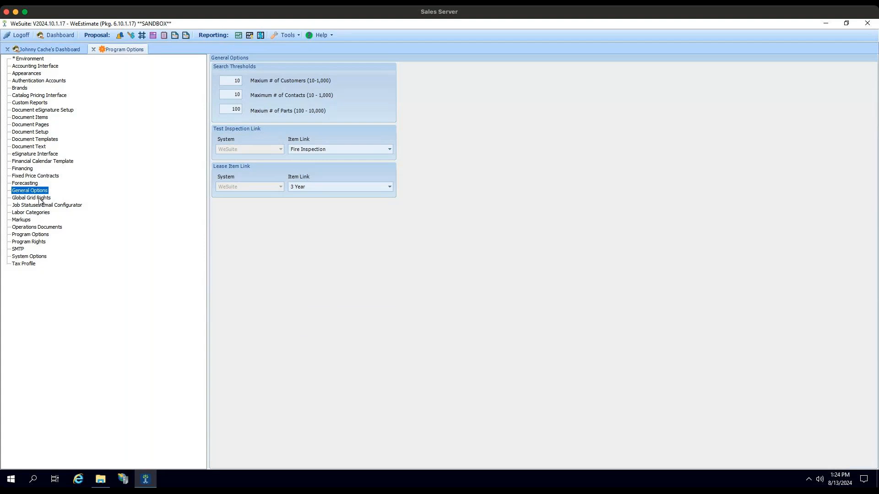
left_click(39, 198)
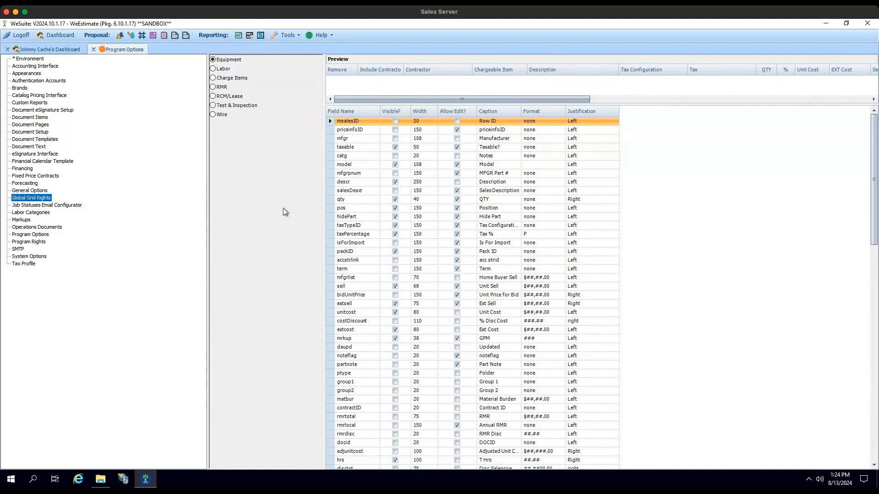
- Open the System Configuration and view the grid rights area of the user setup
left_click(288, 35)
left_click(281, 136)
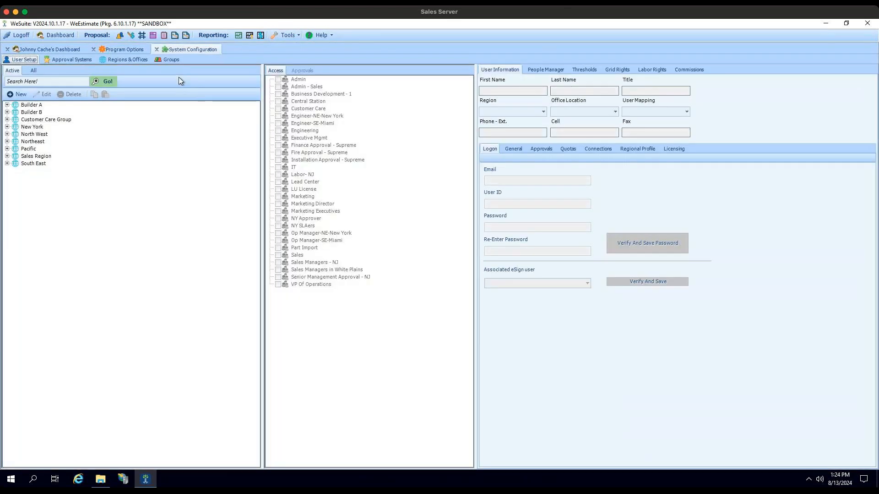
left_click(622, 71)
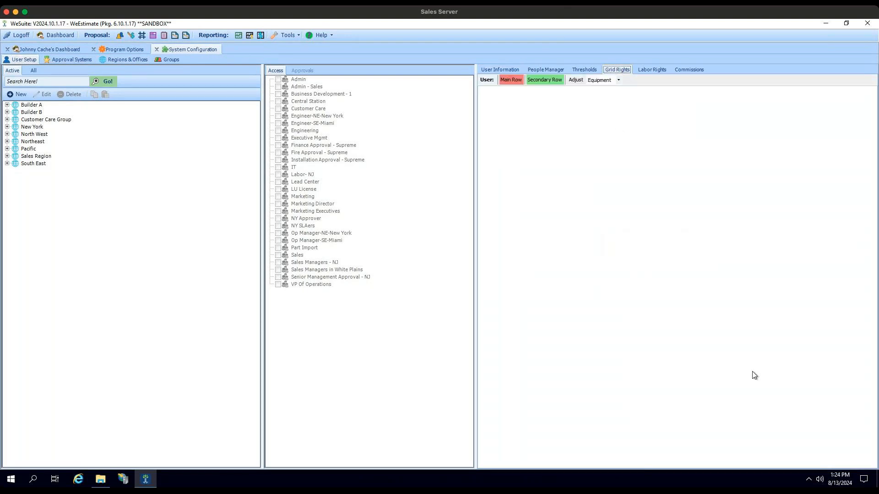
- Review the global grid rights for Labor, Charge Items, RMR, RCM/Lease, Test & Inspection and Wire, ending on the Equipment grid
left_click(129, 47)
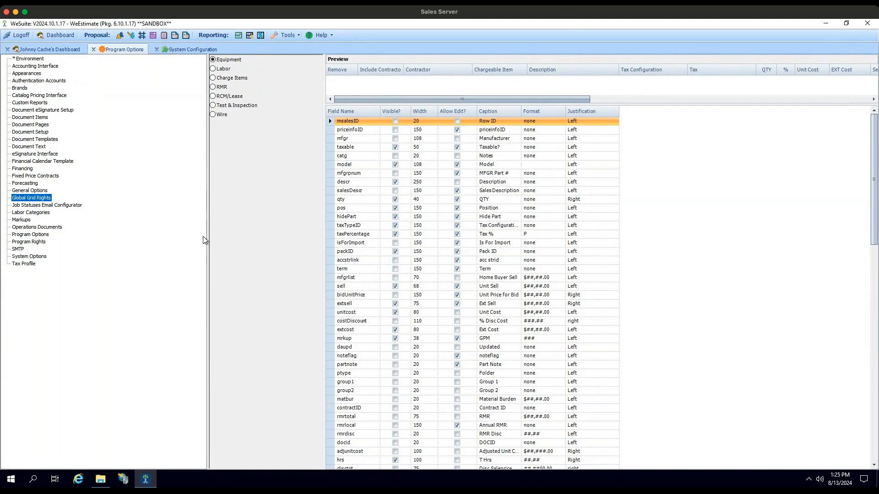
left_click(221, 69)
left_click(219, 79)
left_click(219, 87)
left_click(214, 96)
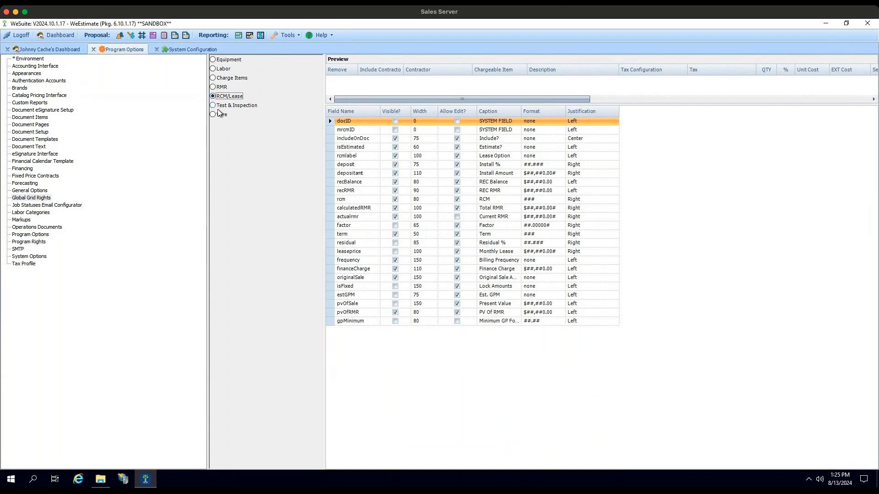
left_click(214, 107)
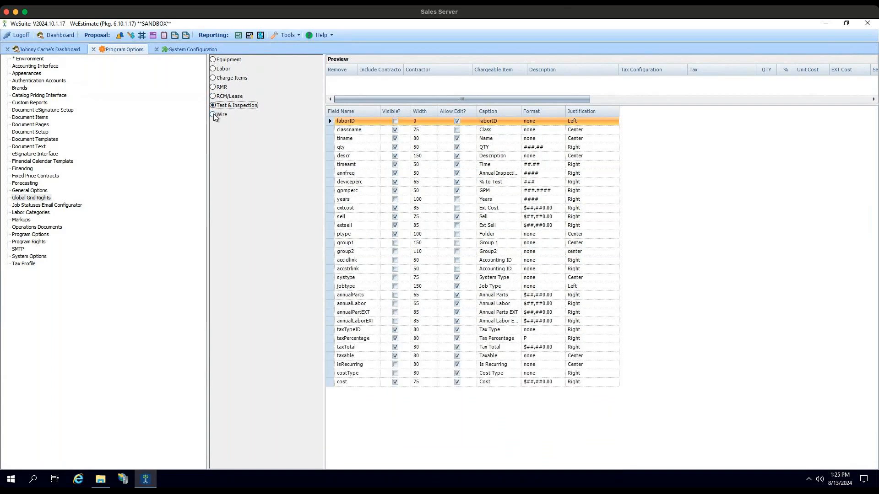
left_click(213, 114)
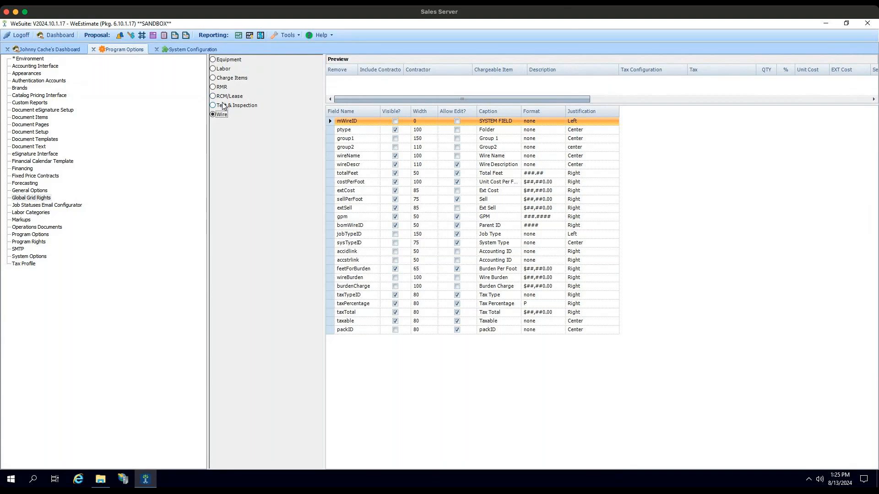
left_click(214, 62)
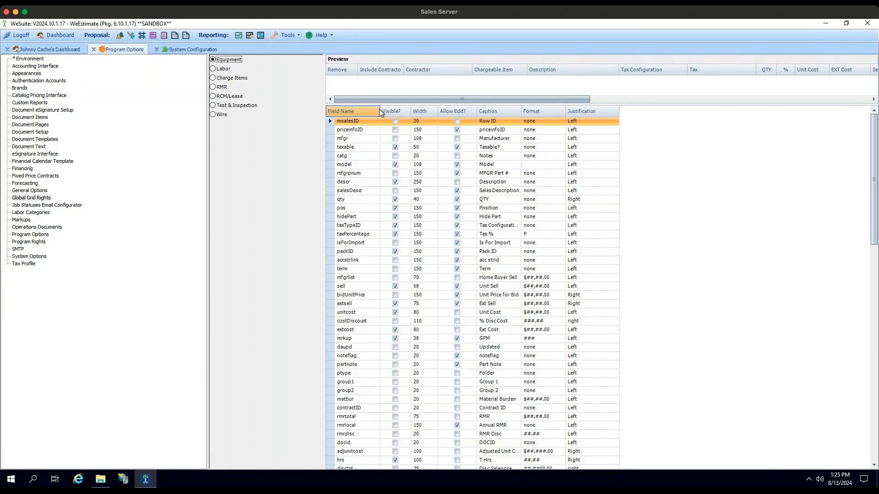
- Narrow the Field Name column and sort the Equipment fields by Visible?, then by Allow Edit?
left_click_drag(379, 110, 366, 108)
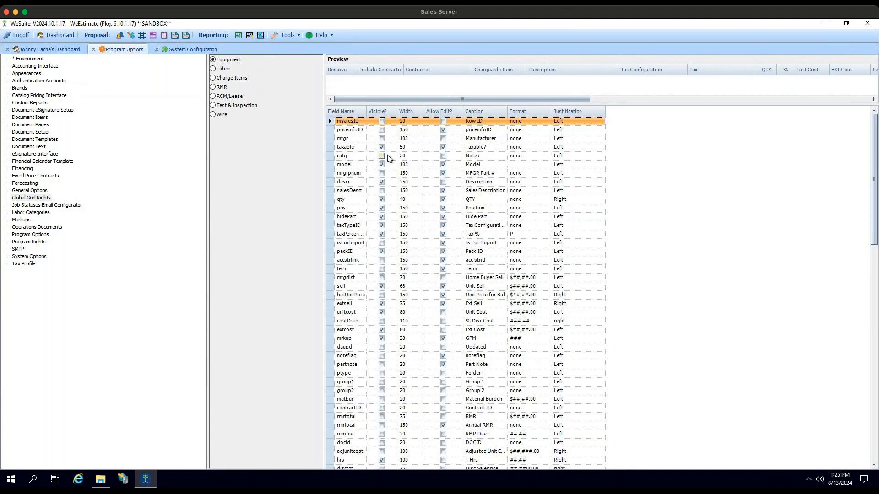
left_click(386, 111)
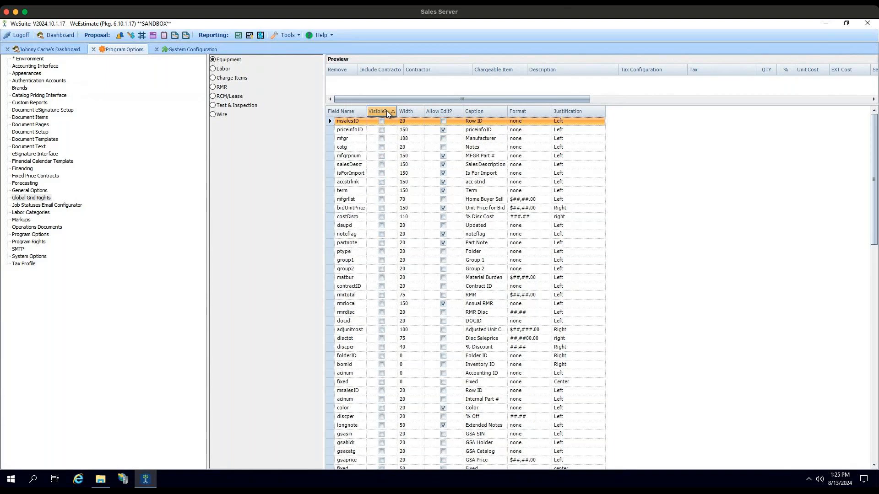
left_click(458, 111)
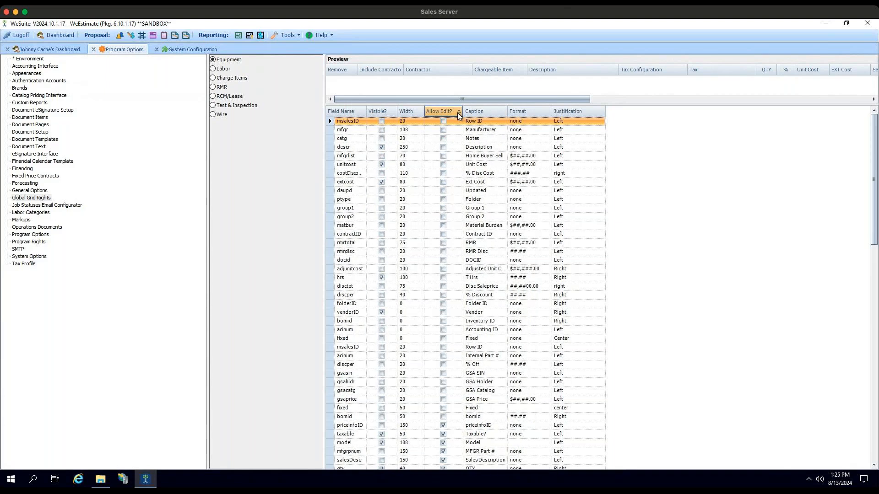
- Check that the Row ID caption and the Home Buyer Sell and Unit Cost formats are editable, leaving their values unchanged
left_click(486, 122)
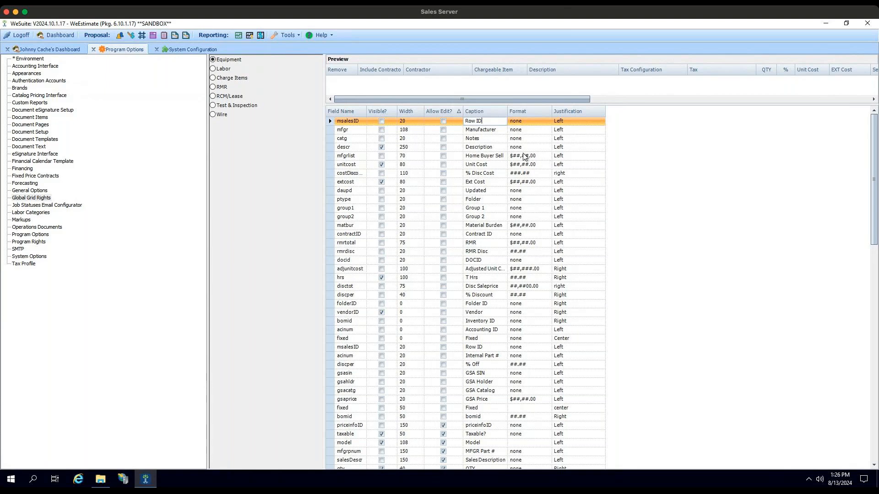
left_click(542, 157)
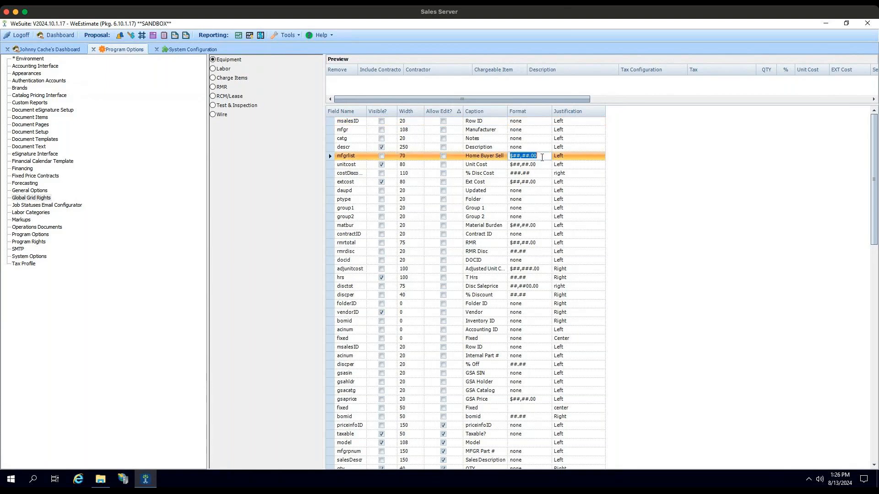
left_click(540, 156)
left_click_drag(540, 156, 504, 156)
left_click(513, 164)
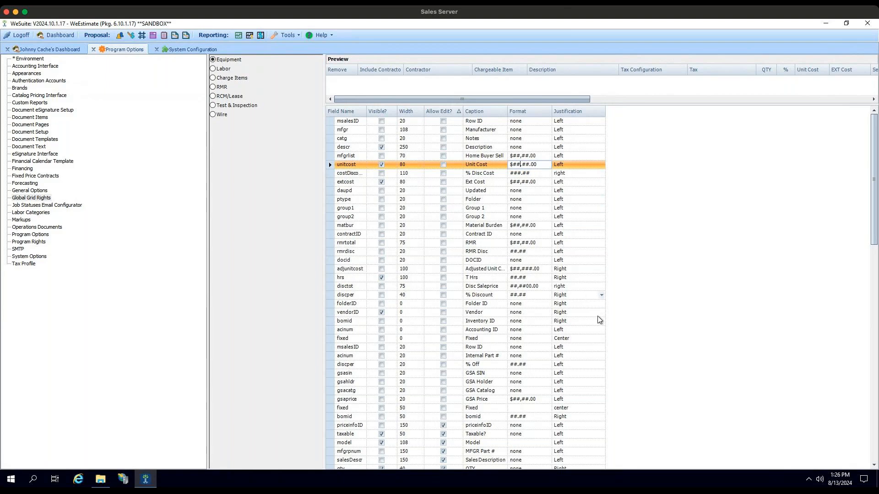
- Look through the full list of Equipment grid fields, and view the Labor grid fields
scroll(604, 317, "down", 3)
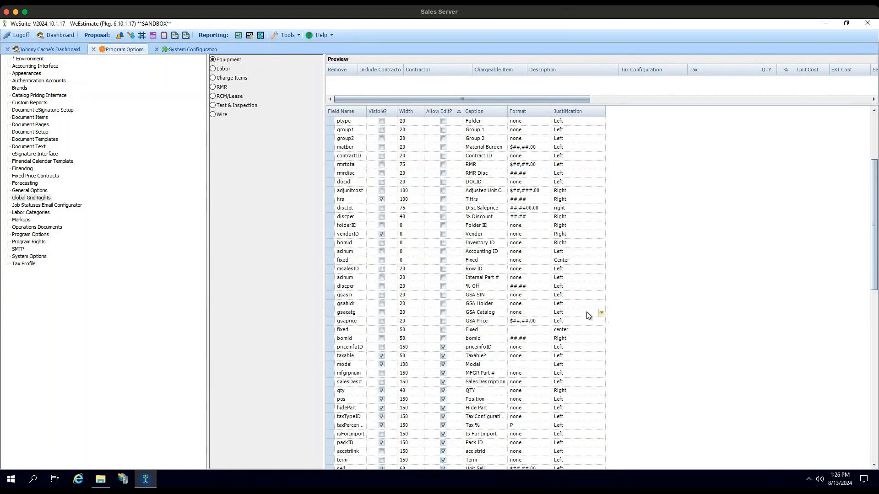
scroll(435, 290, "down", 5)
scroll(440, 290, "down", 5)
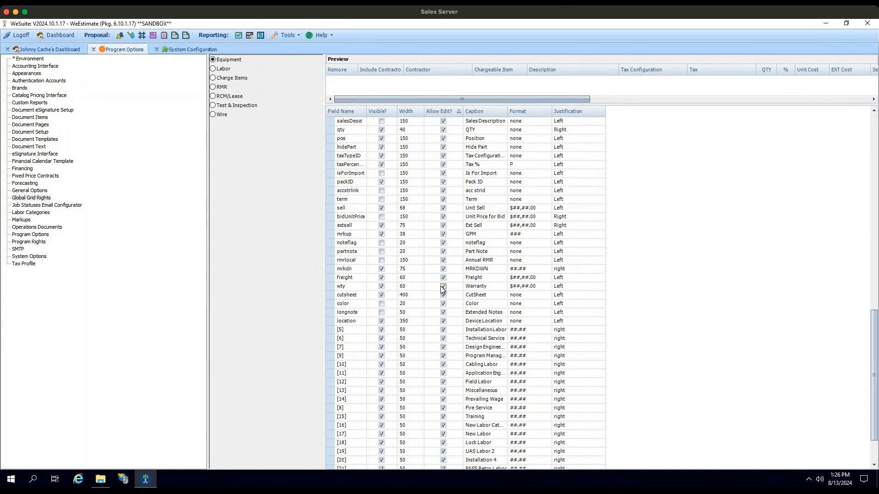
scroll(454, 277, "up", 9)
scroll(455, 273, "up", 4)
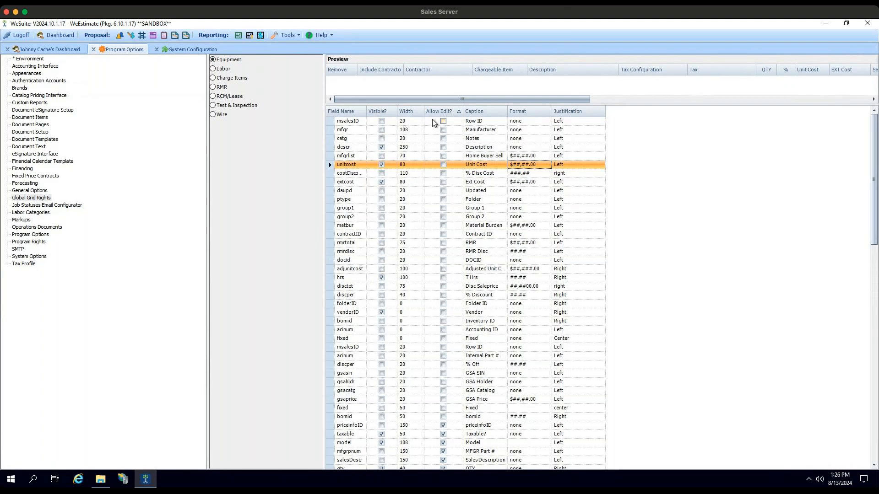
left_click(225, 71)
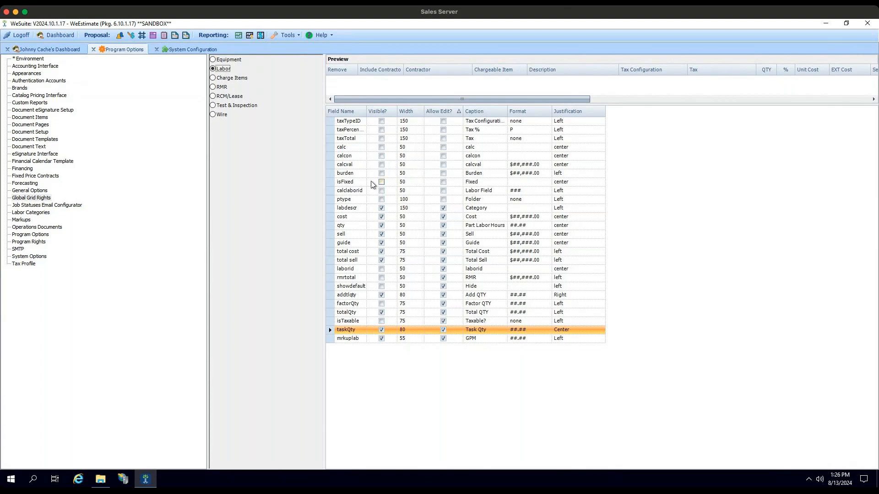
- View the Labor Categories and the naming prompt for a new labor category, without creating one
left_click(47, 215)
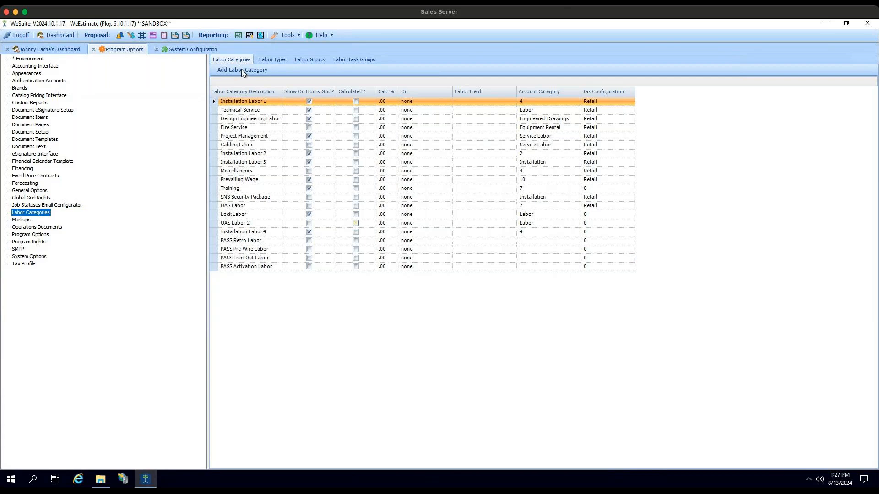
left_click(244, 71)
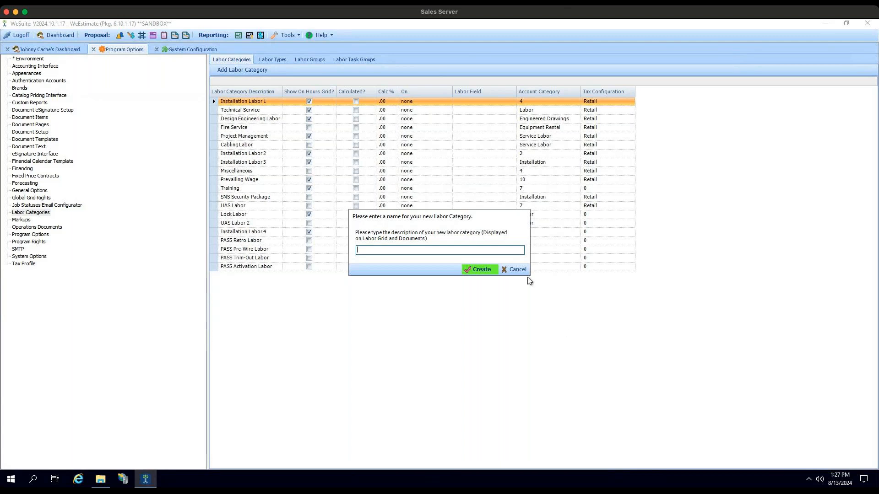
left_click(515, 269)
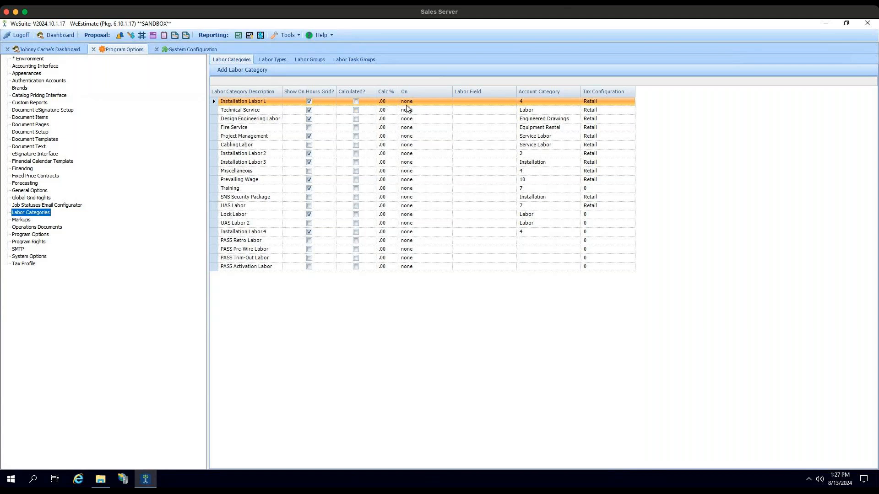
- Check the Calculated setting of Installation Labor 1 and Technical Service and the latter's Show On Hours Grid setting, leaving them unchanged
left_click(356, 102)
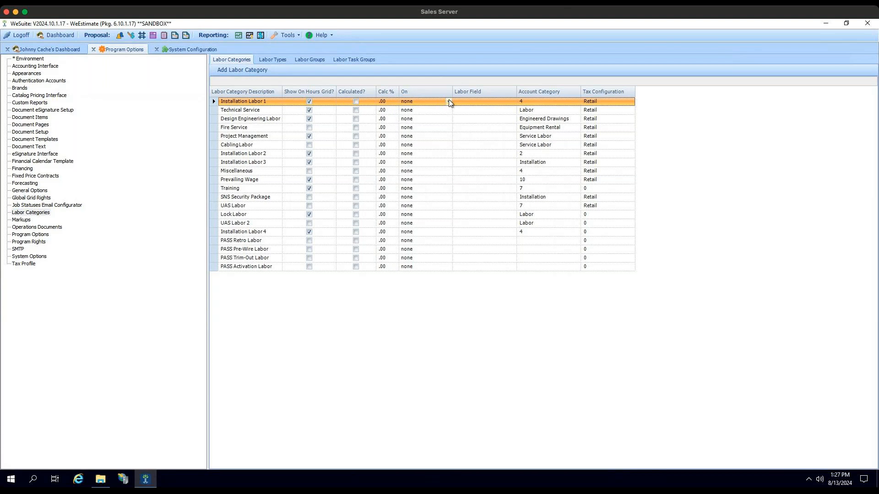
left_click(356, 111)
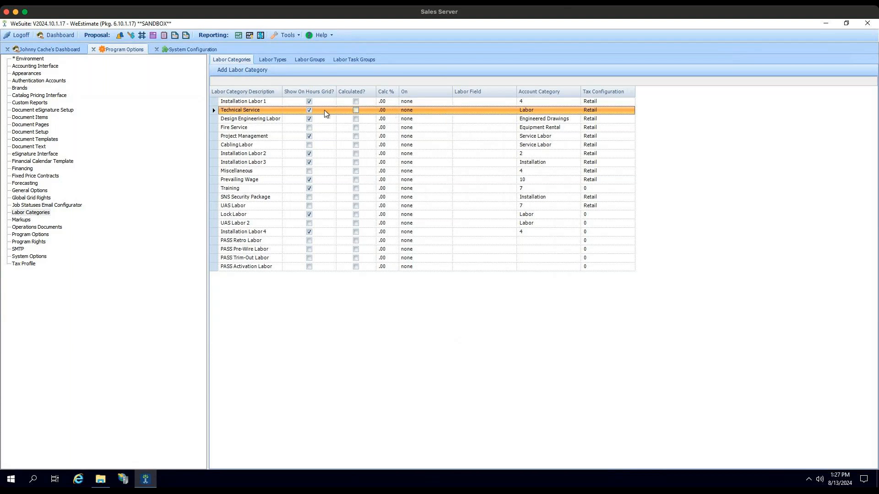
left_click(309, 110)
left_click(308, 110)
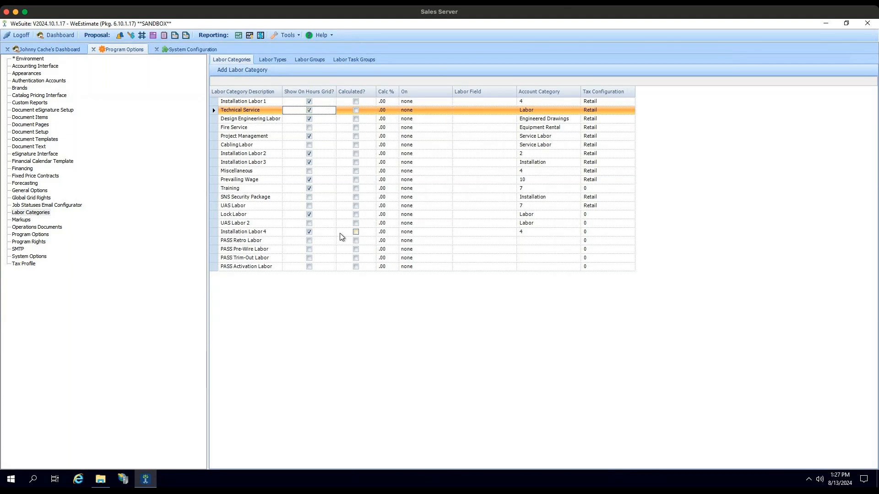
- Make PASS Activation Labor a calculated category at 10% of Total Material Cost
left_click(356, 267)
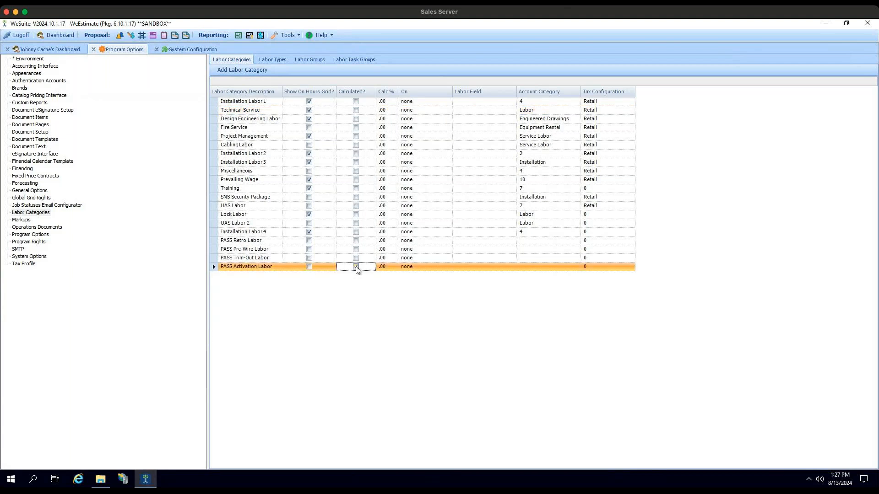
left_click(421, 269)
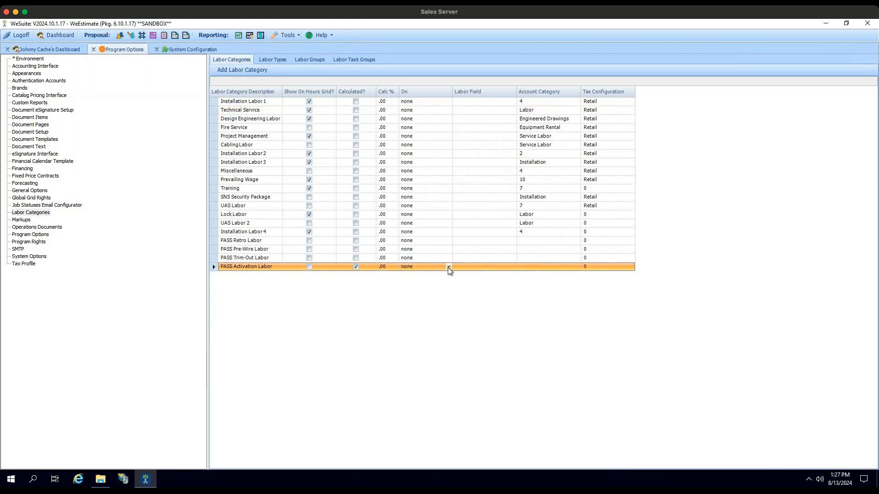
left_click(448, 267)
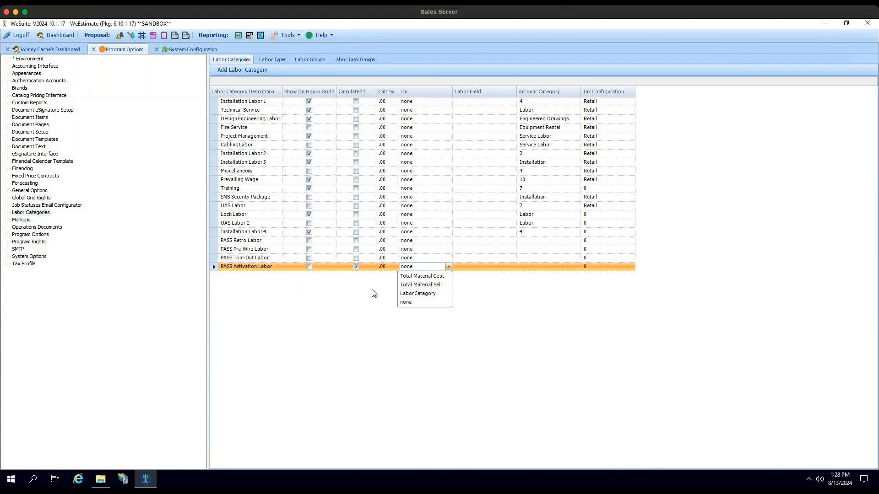
left_click(402, 276)
left_click(387, 268)
type("10")
key("Tab")
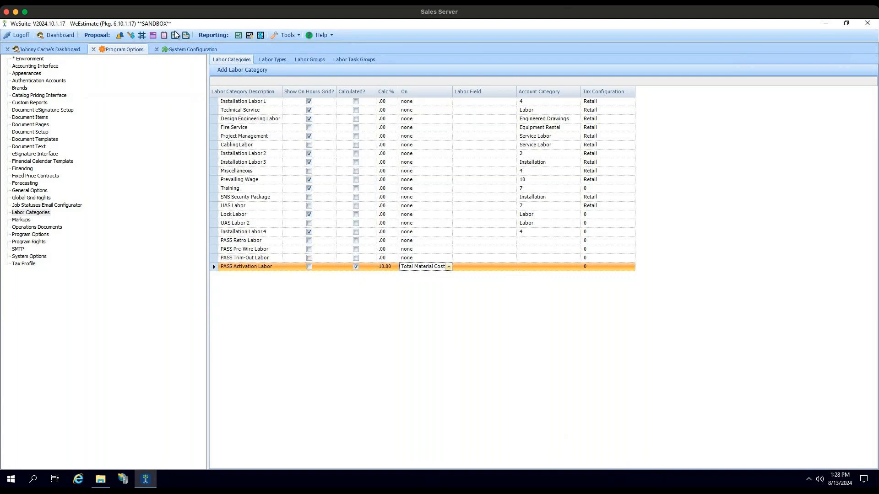
- View the labor cost and sell rates by region in the System Configuration, and return to the labor categories in Program Options
left_click(186, 51)
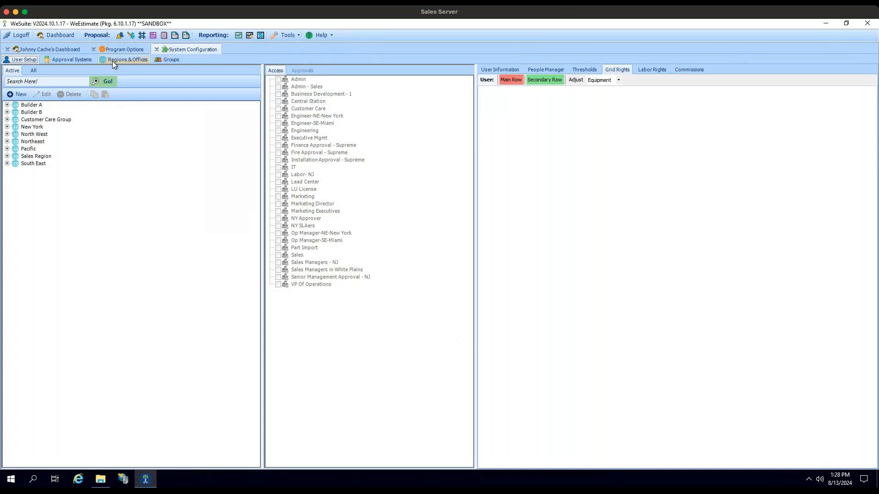
left_click(120, 60)
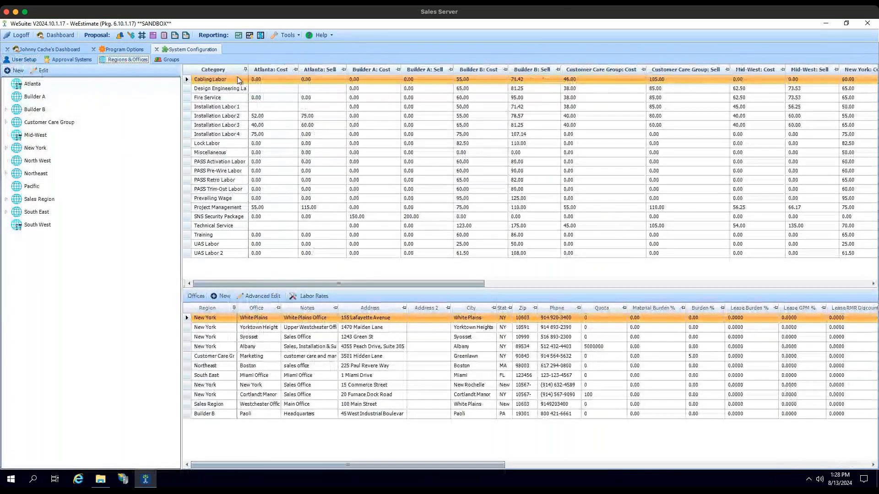
left_click(122, 47)
left_click(185, 50)
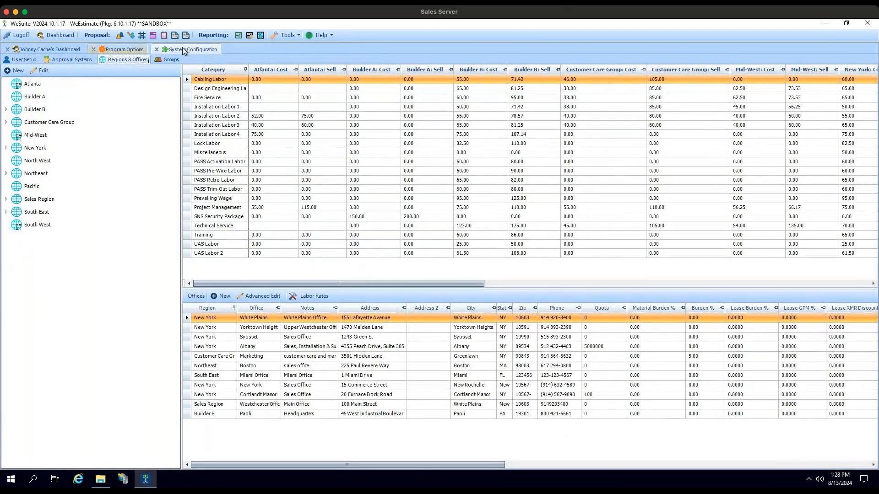
left_click(133, 50)
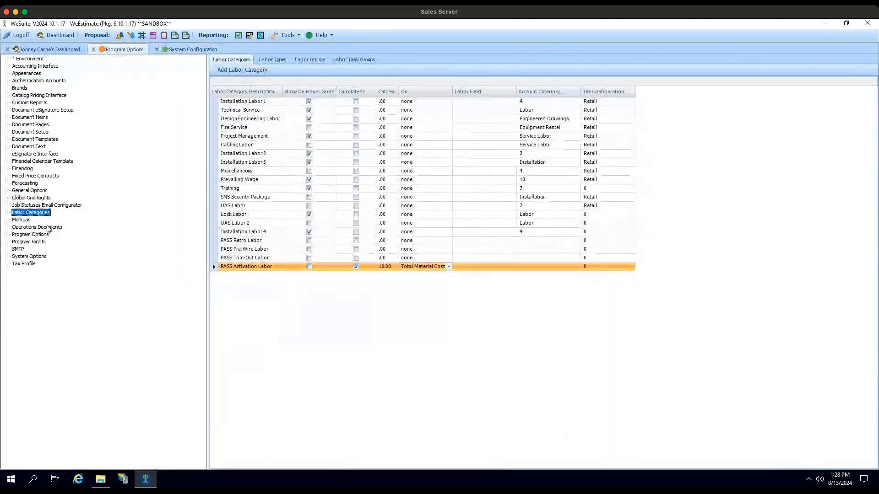
- View the Markups settings and the available Sale Price/GPM choices, keeping GPM Controls Sale Price
left_click(23, 220)
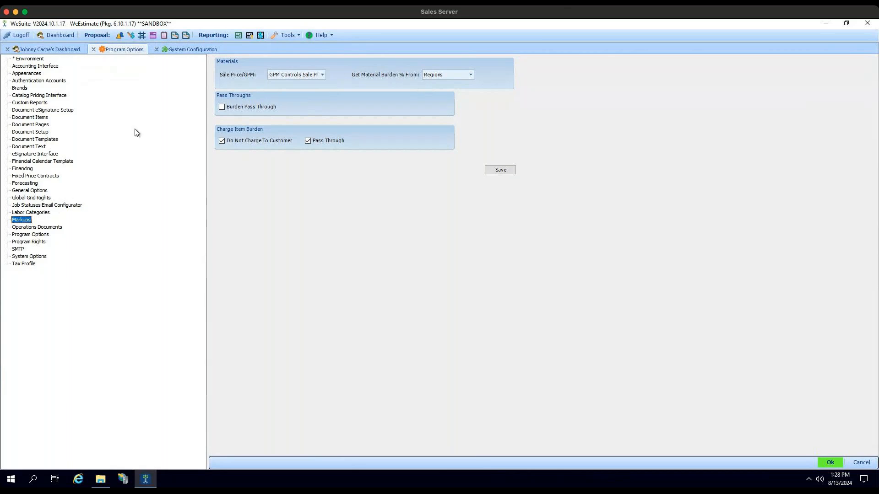
left_click(323, 74)
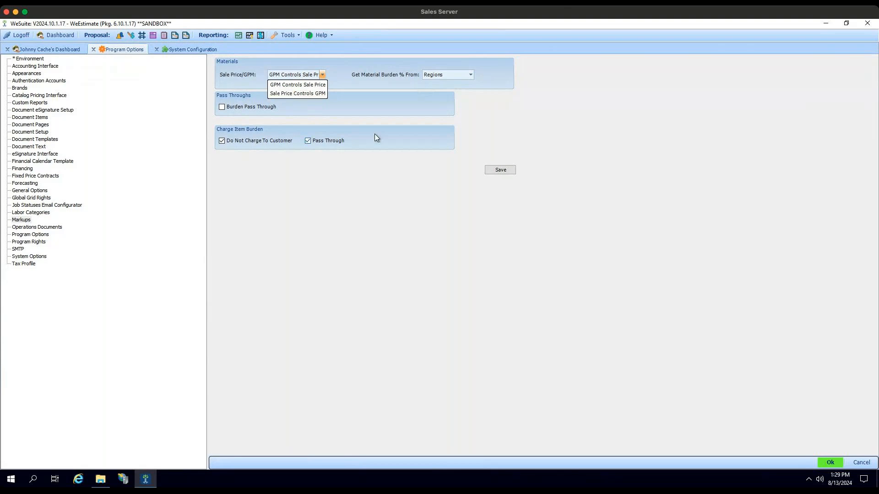
left_click(402, 119)
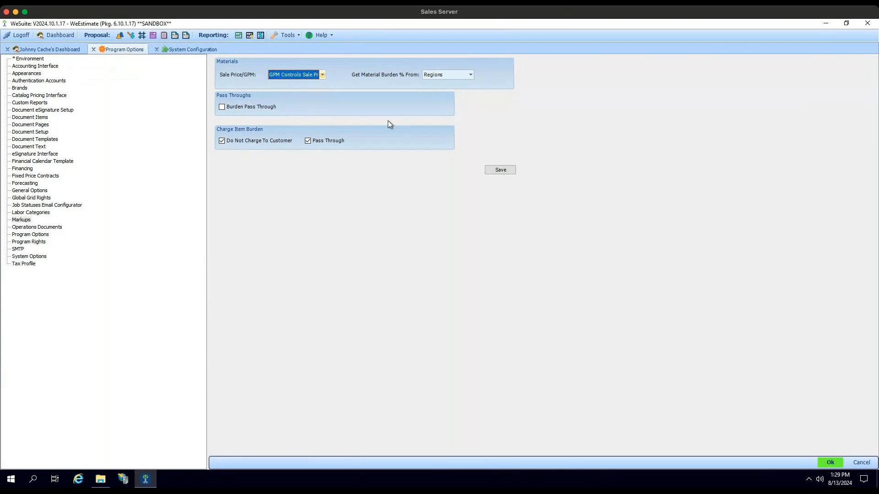
- View the Program Options list of descriptions and values, reading down to the SummaryReportToPDF setting and selecting it
left_click(36, 236)
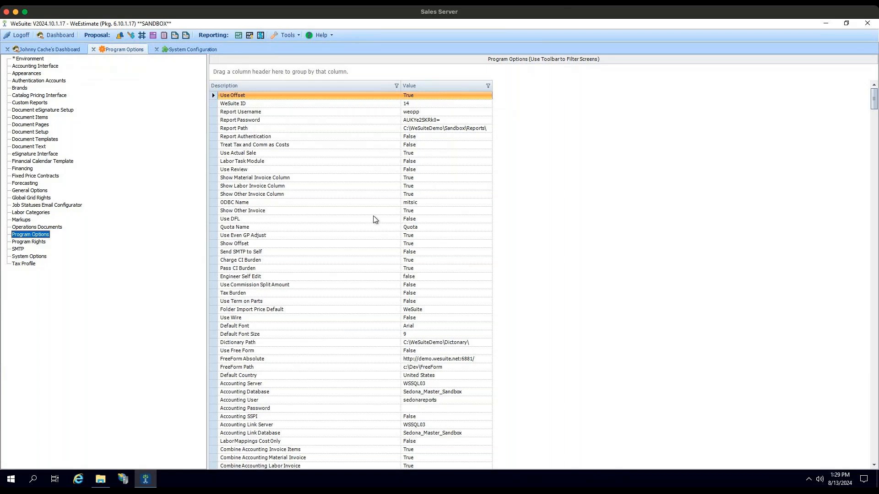
scroll(355, 228, "down", 3)
scroll(359, 225, "down", 11)
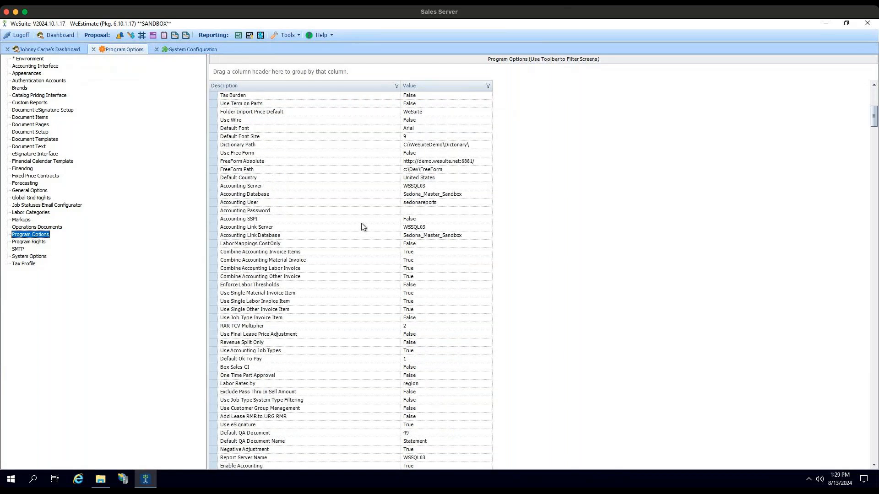
scroll(366, 226, "down", 13)
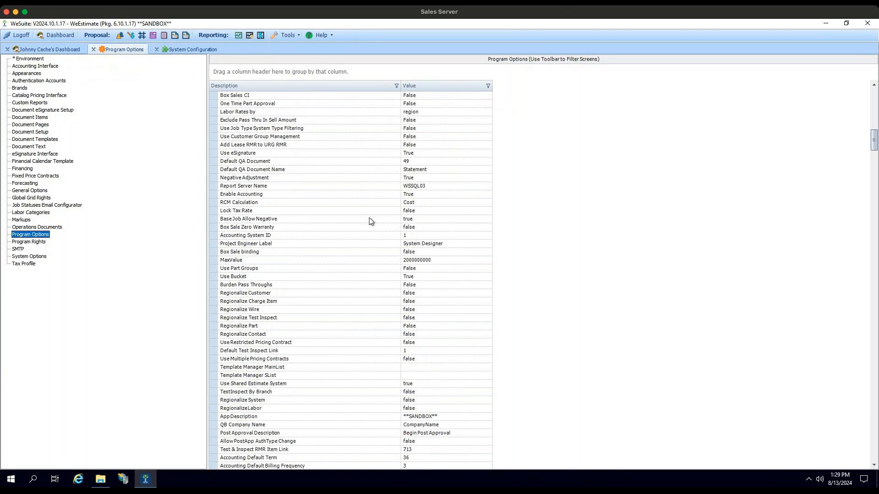
scroll(421, 226, "down", 5)
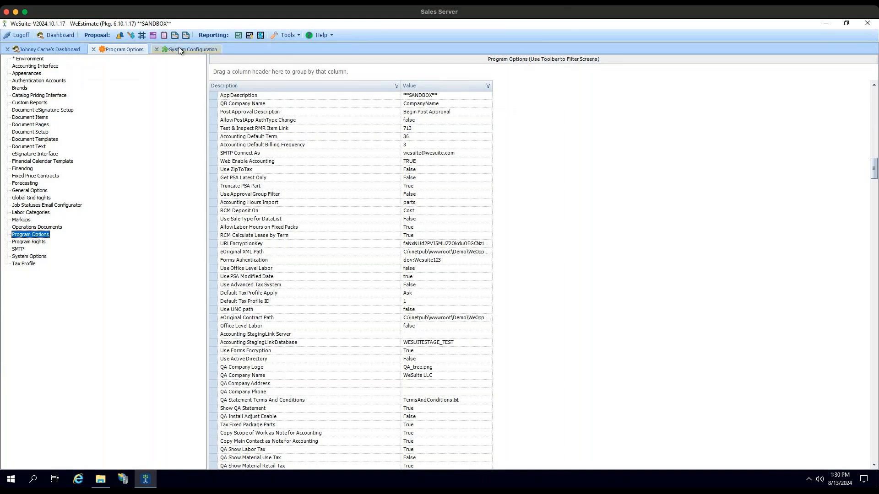
scroll(367, 212, "down", 2)
scroll(368, 213, "down", 13)
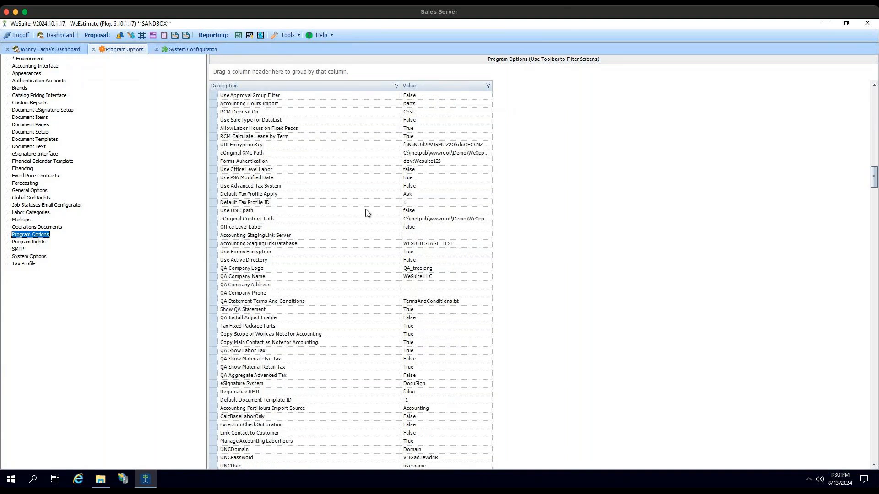
scroll(372, 218, "down", 5)
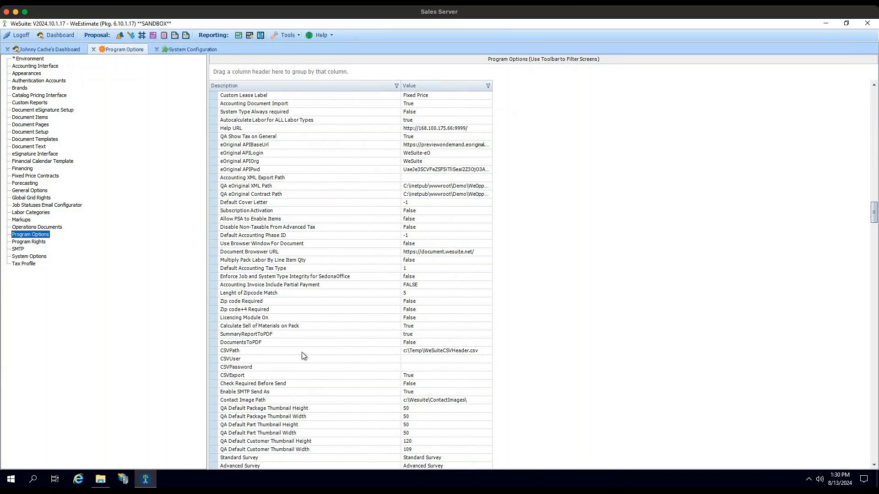
left_click(278, 334)
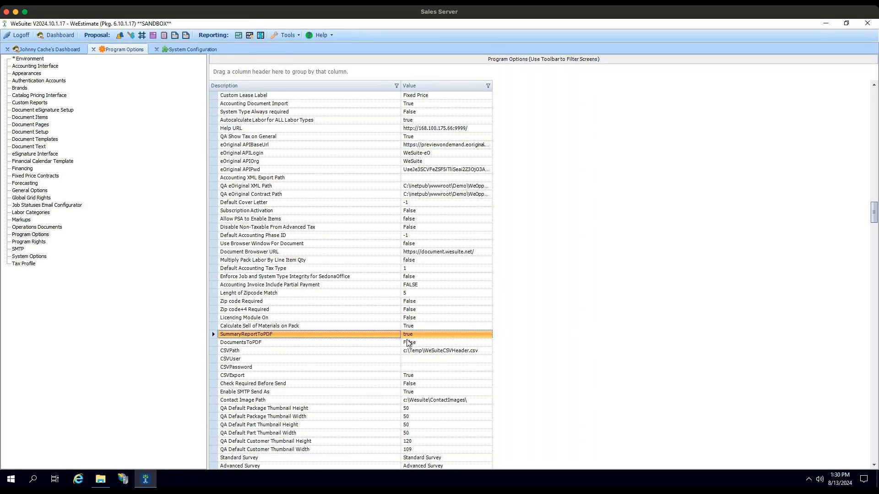
- Read through the program options below SummaryReportToPDF, down to the Sedona Cloud entries, and open the Program Rights settings
scroll(424, 344, "down", 4)
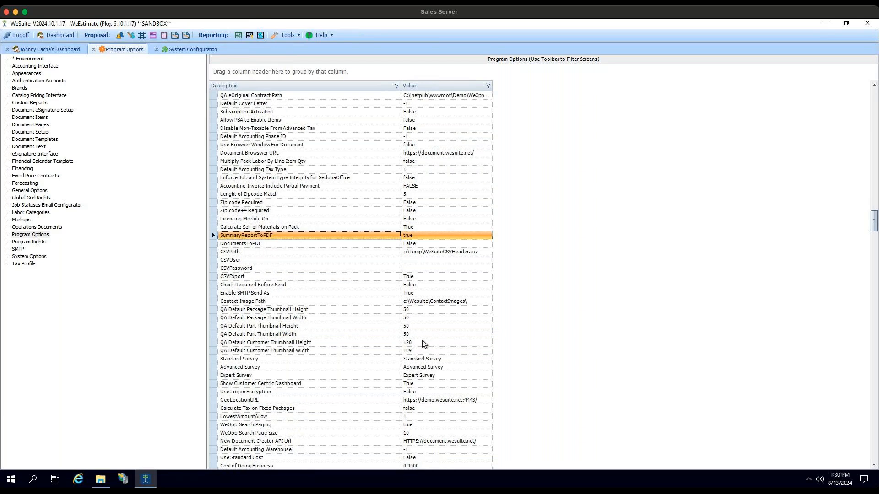
scroll(424, 344, "down", 4)
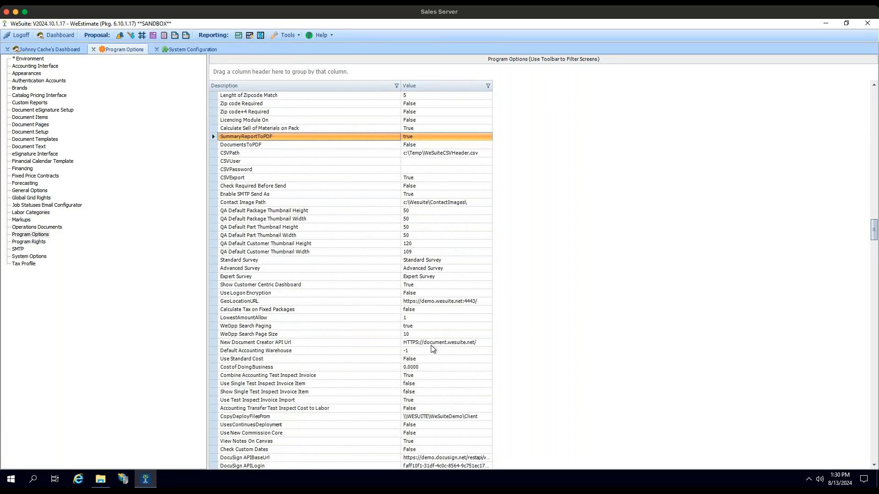
scroll(331, 307, "down", 8)
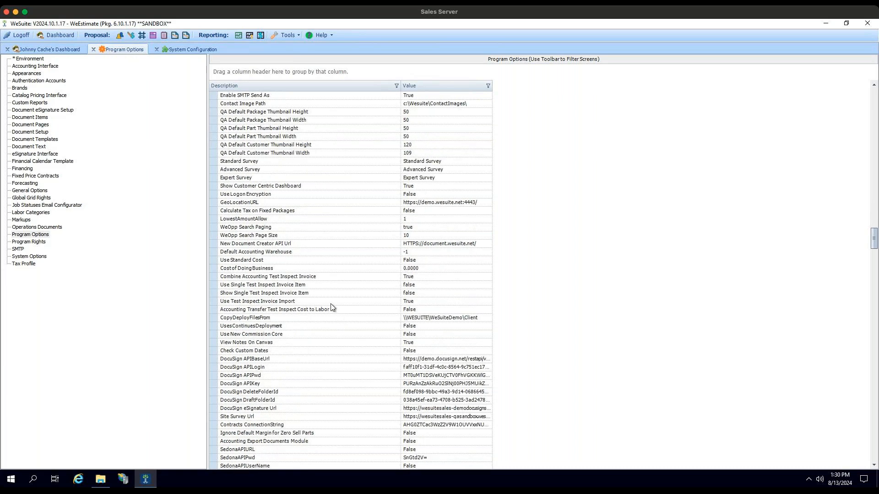
scroll(330, 312, "down", 9)
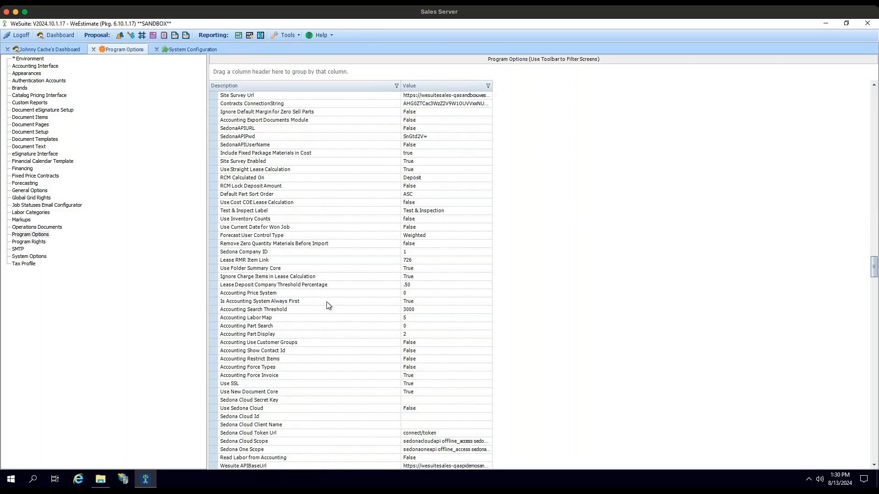
left_click(37, 245)
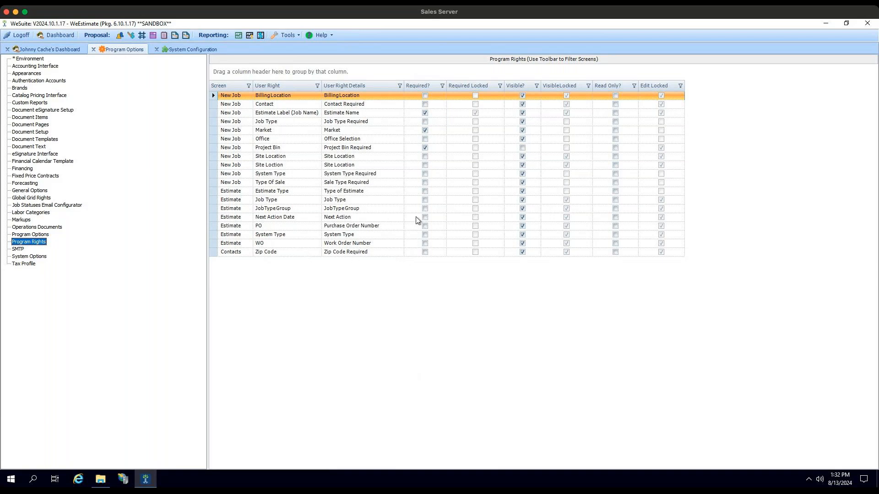
- Make System Type and Job Type required for the Estimate screen in the Program Rights
left_click(523, 190)
left_click(425, 234)
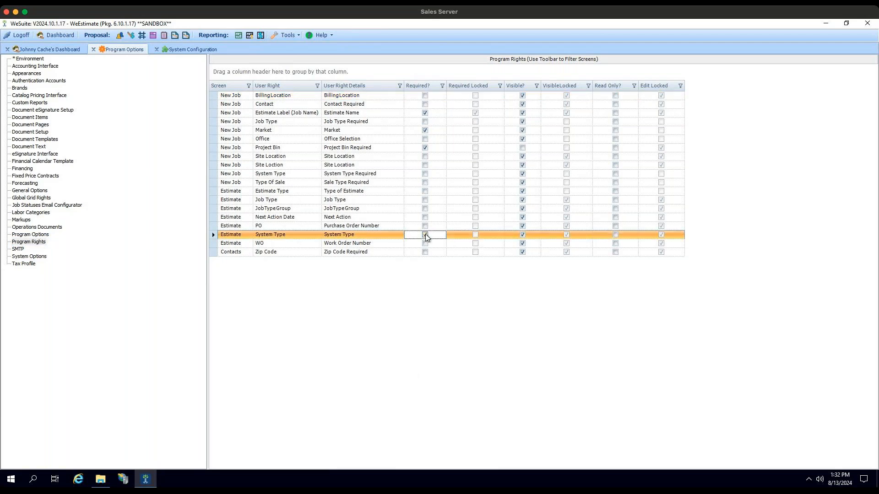
left_click(425, 200)
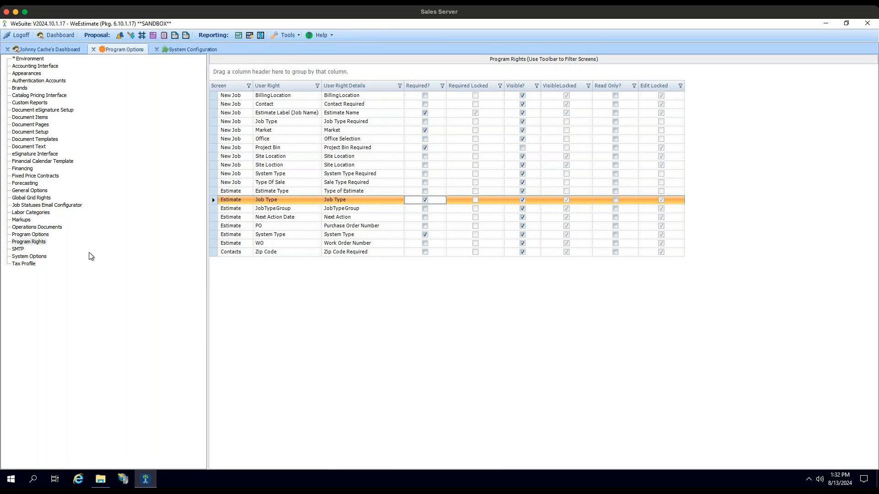
- View the SMTP settings, look briefly at the System Options categories, and return to the SMTP settings
left_click(18, 249)
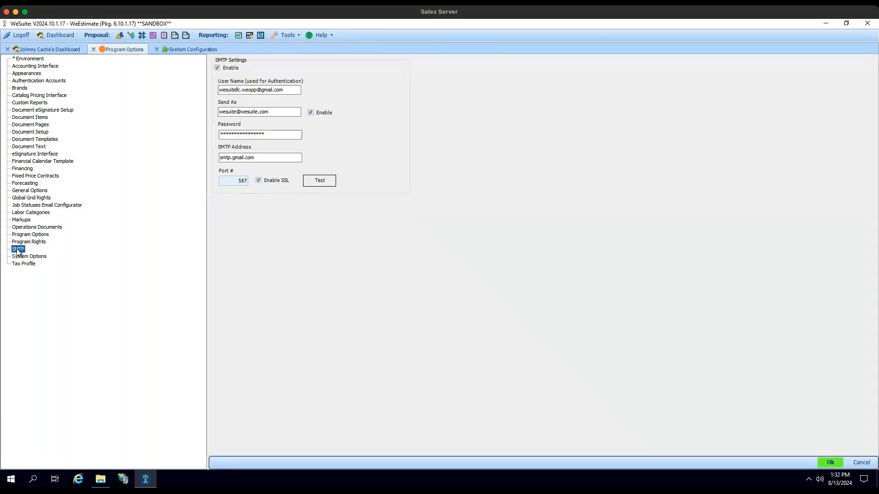
left_click(28, 258)
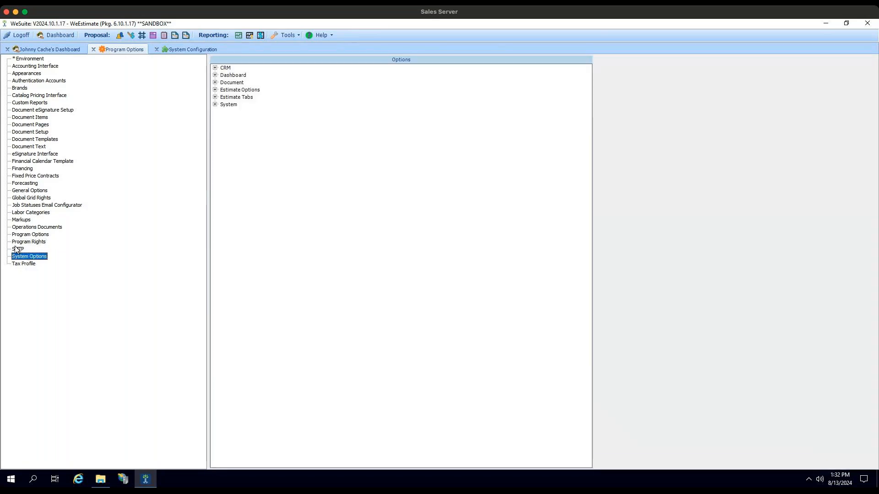
left_click(18, 249)
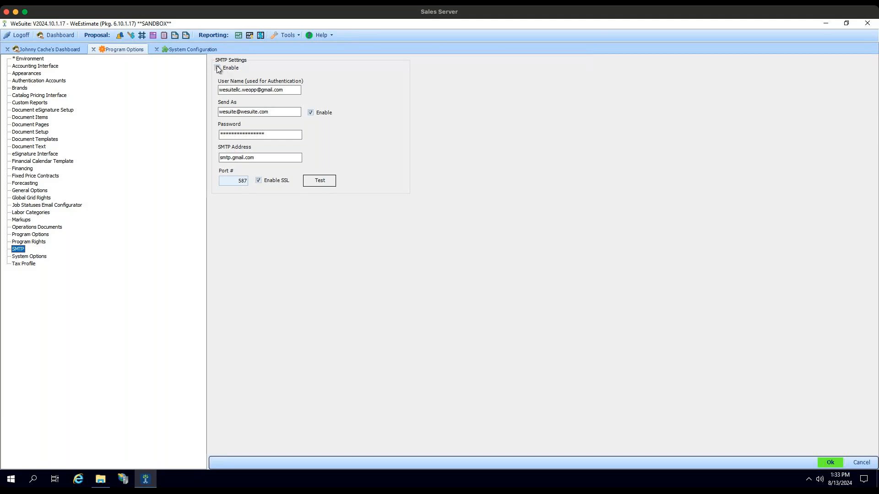
- Send an SMTP test message to the recipient's e-mail address and dismiss the resulting notice
left_click(320, 182)
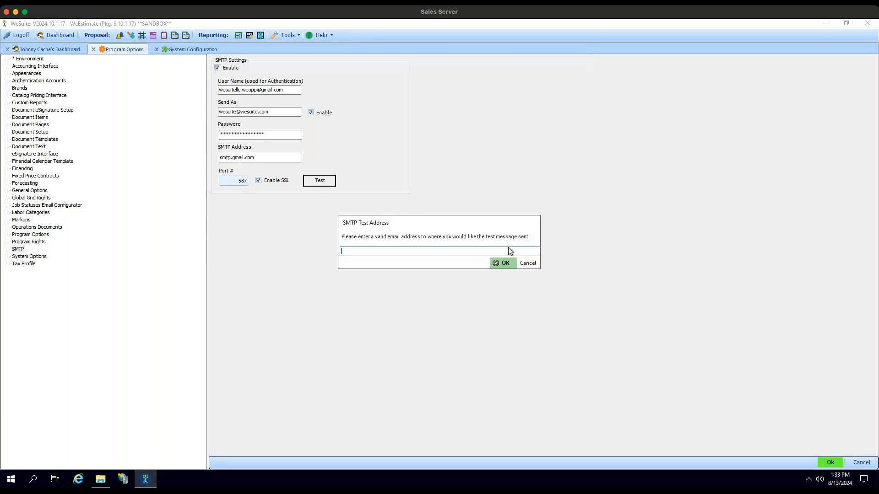
key("Return")
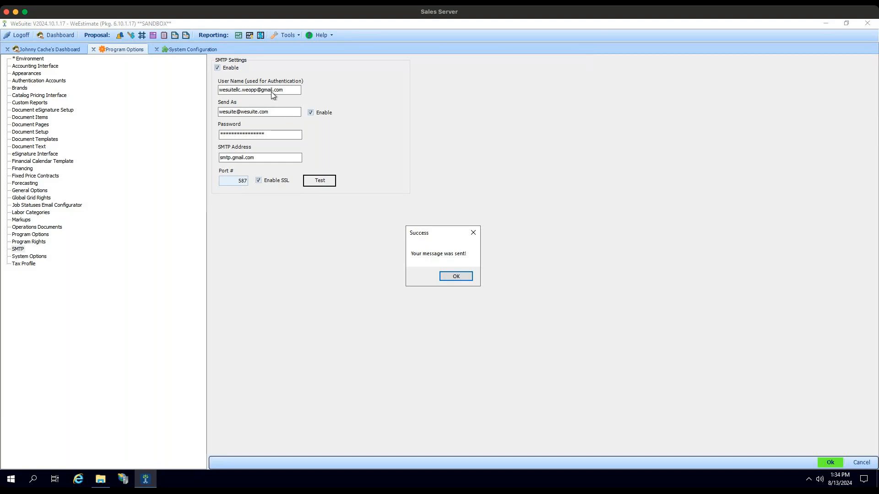
left_click(442, 276)
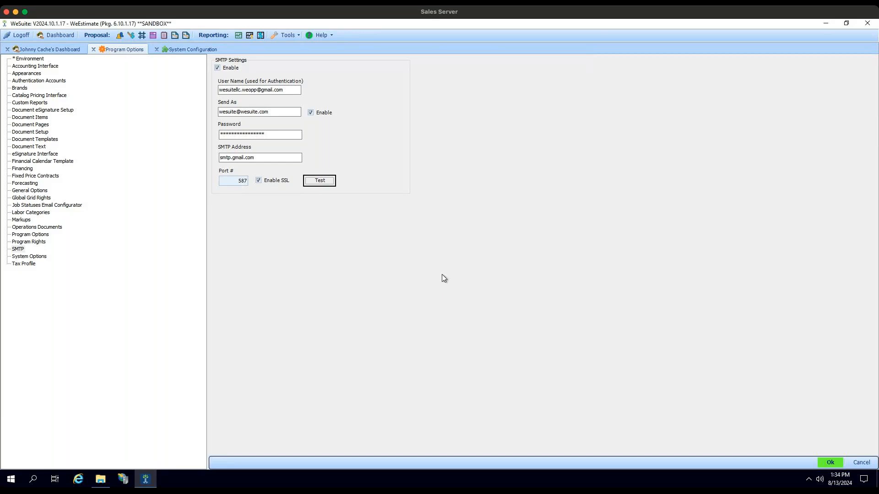